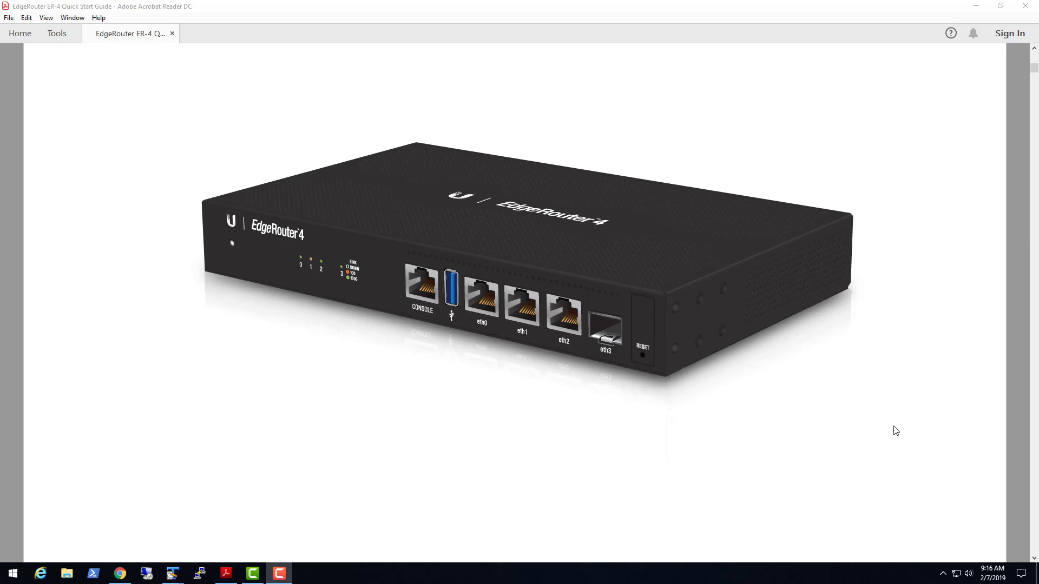
Minimize the Acrobat window showing the EdgeRouter ER-4 Quick Start Guide.
key("ctrl+space")
left_click(976, 8)
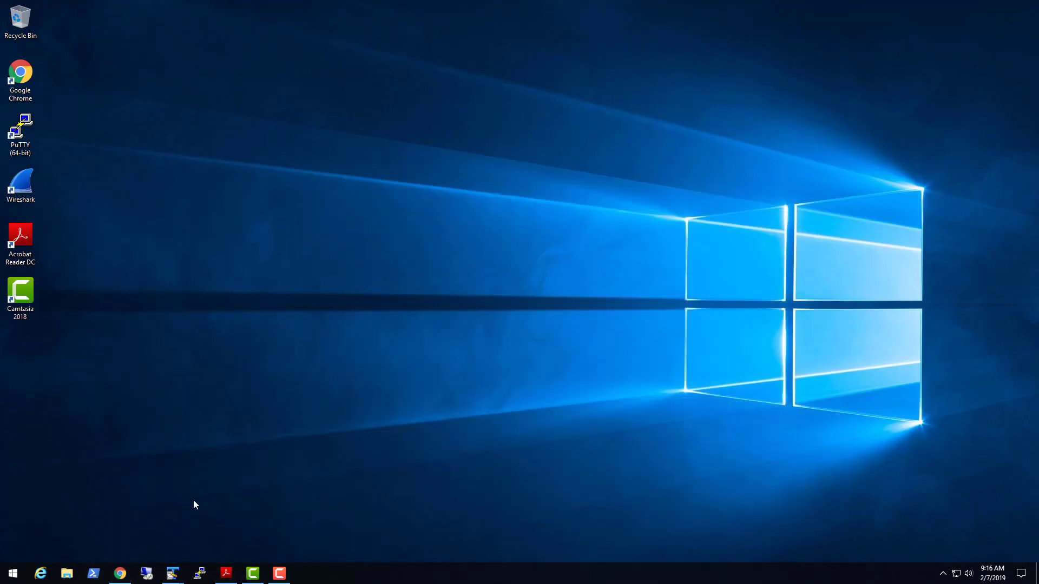
Restore the EdgeOS web UI, check Wizards and Firewall Policies, return to Dashboard, then close it.
left_click(120, 574)
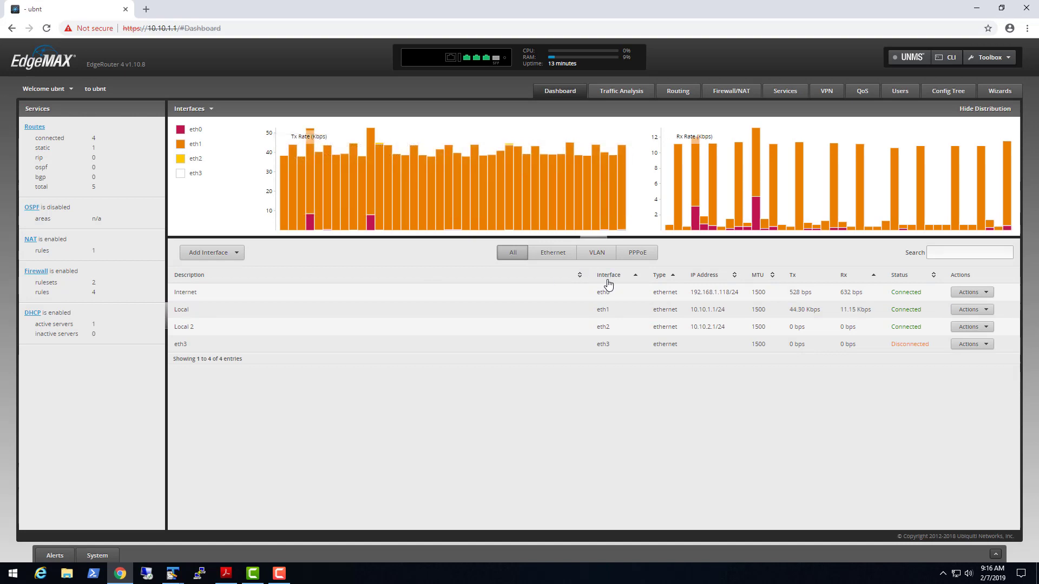
left_click(1001, 92)
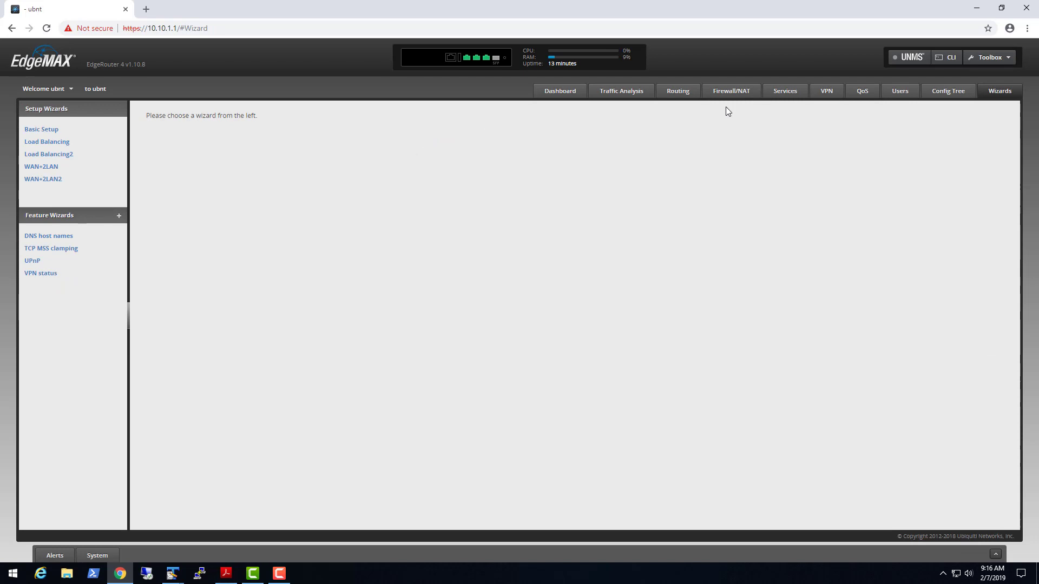
left_click(728, 93)
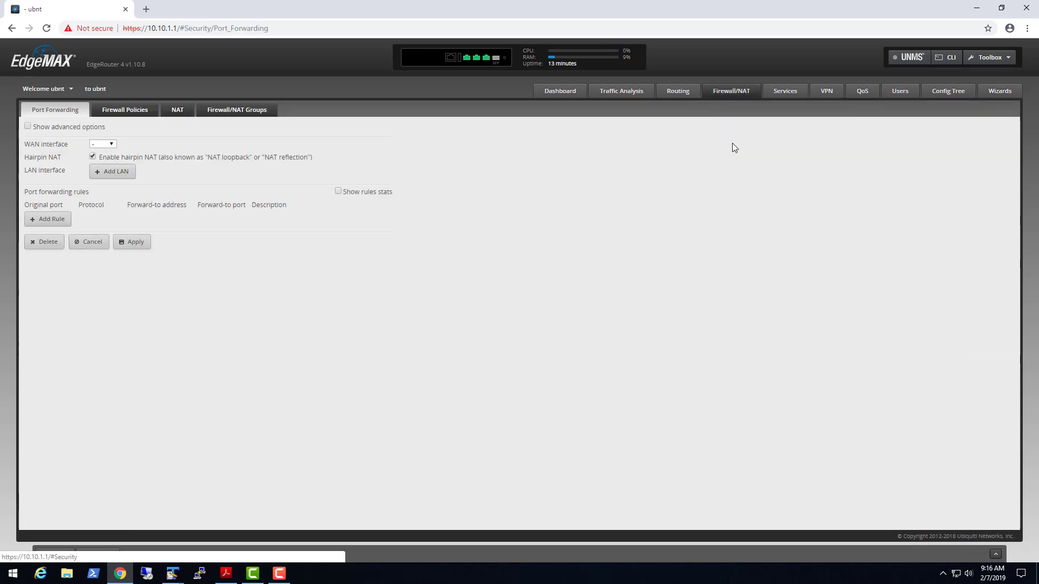
left_click(130, 111)
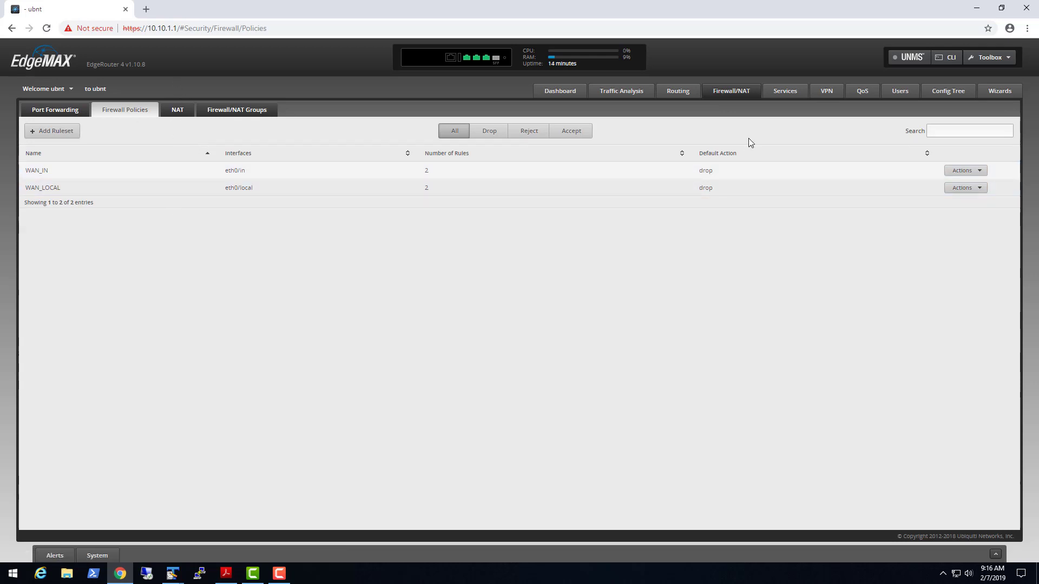
left_click(565, 94)
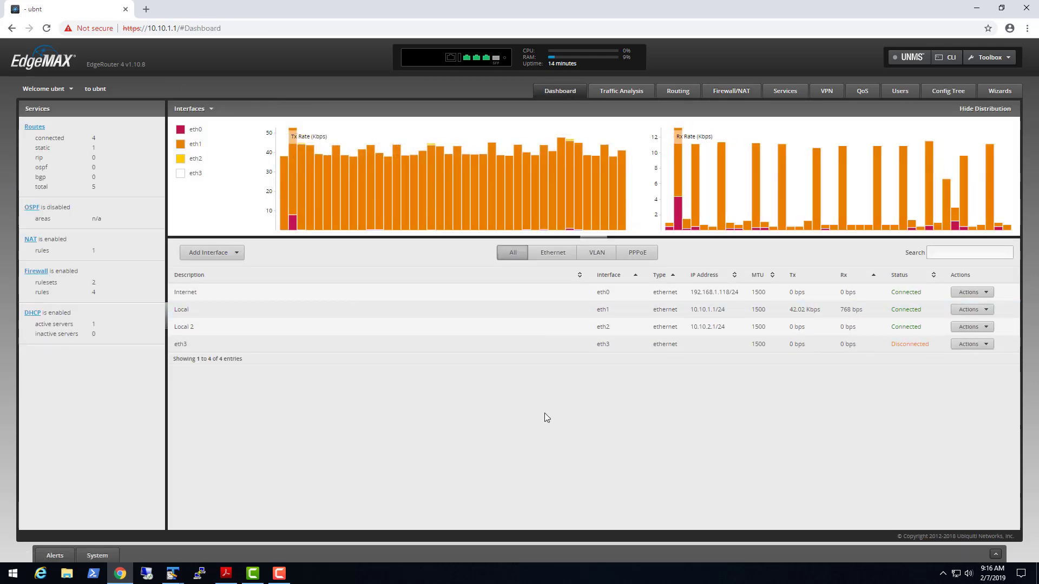
left_click(1025, 8)
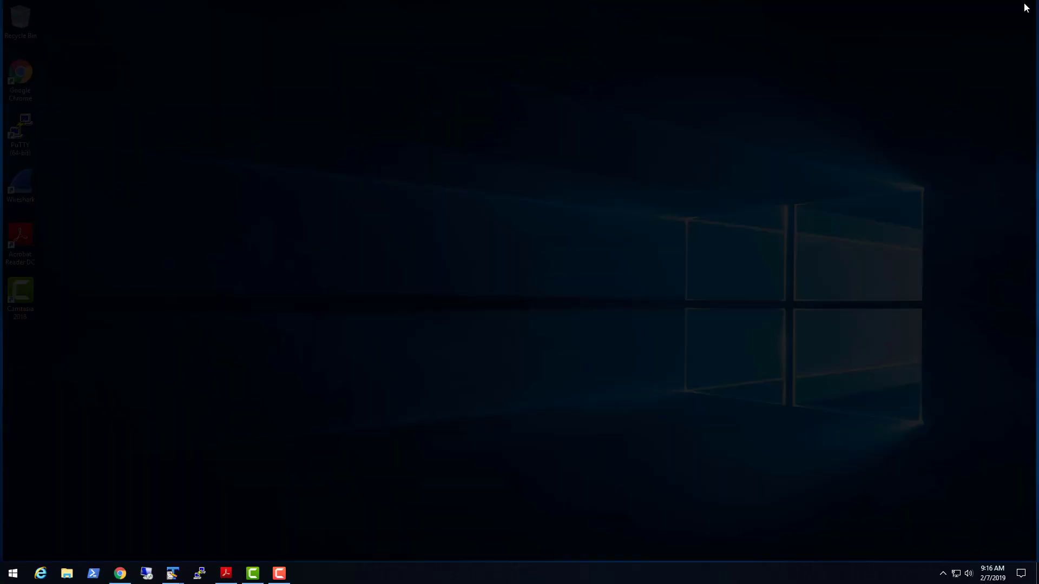
Load and open the saved EdgeRouter4 PuTTY session on the serial console.
left_click(195, 573)
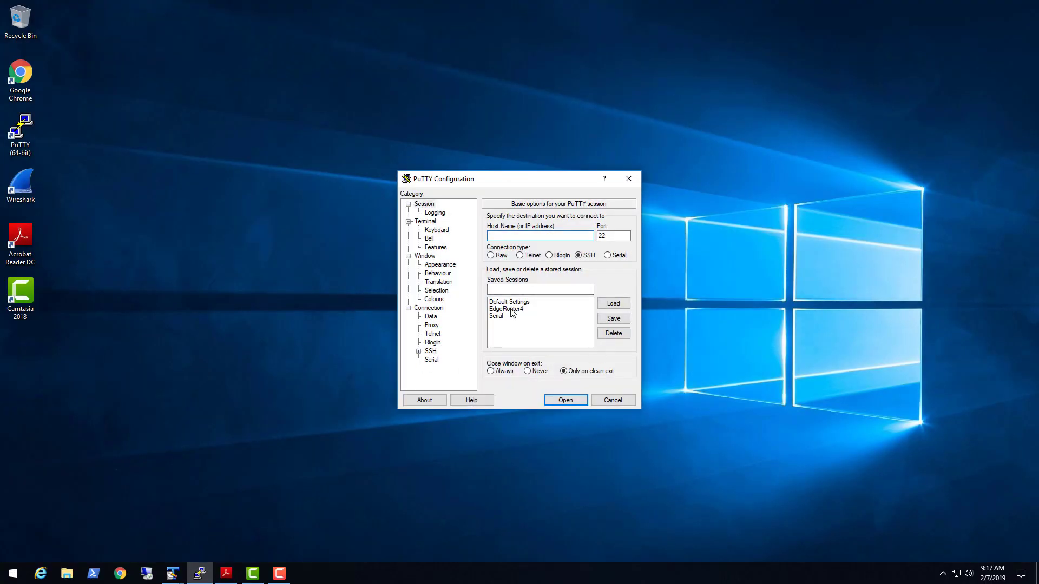
left_click(513, 309)
left_click(611, 303)
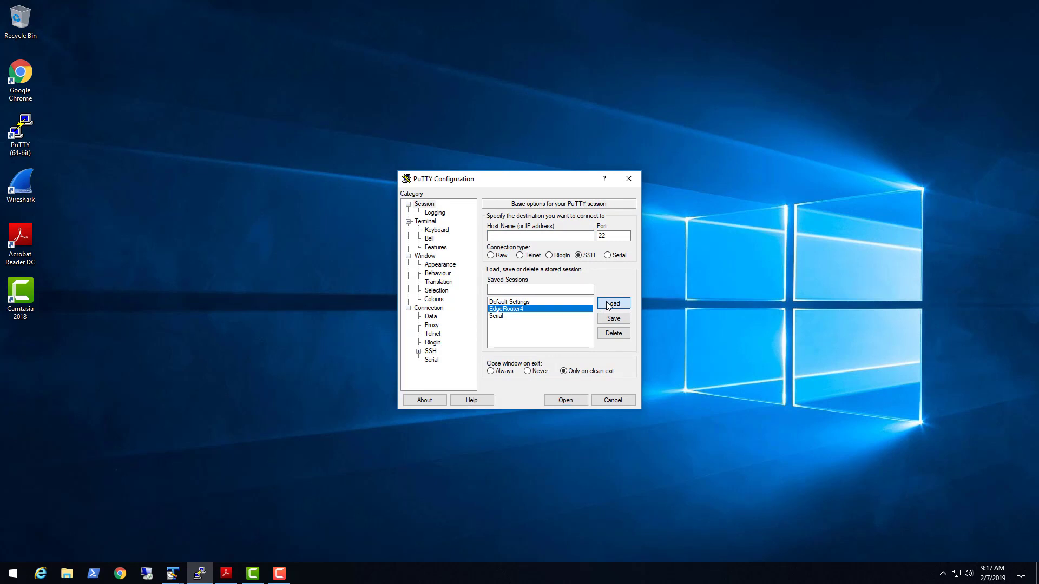
left_click(557, 400)
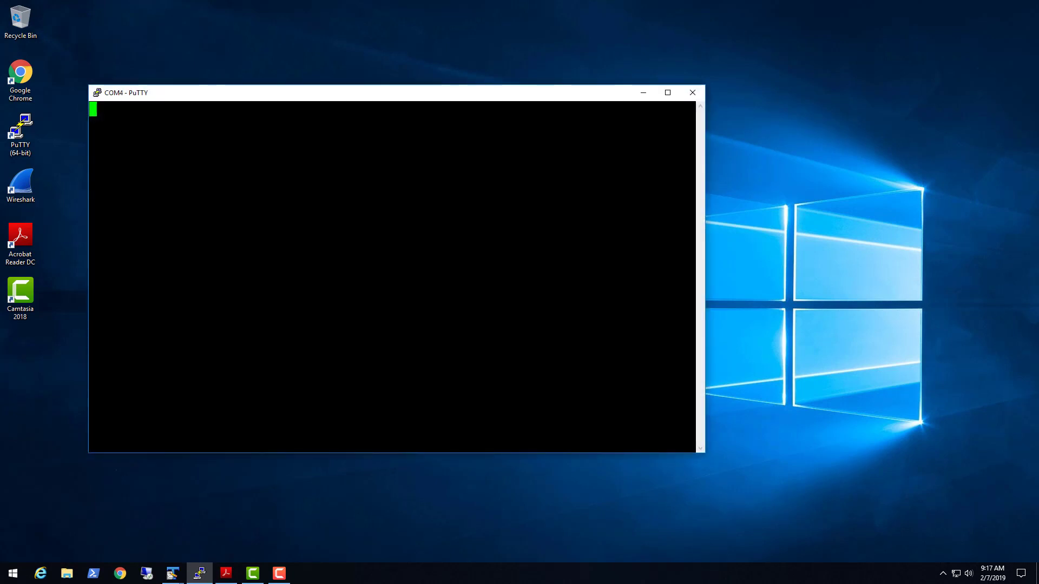
Wake the console, wait for the ubnt login prompt, and type configure.
key("Return")
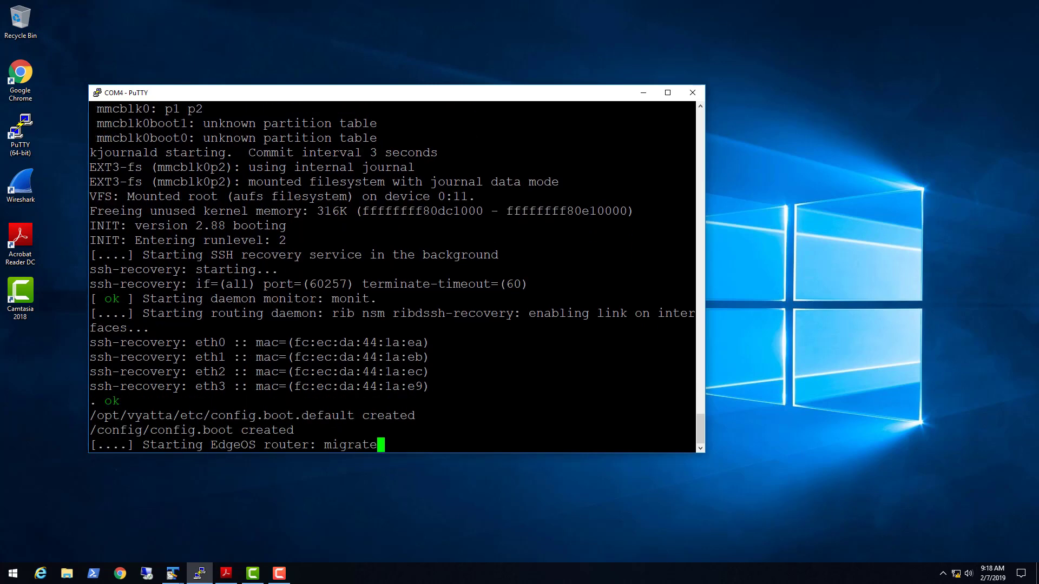
type("configure")
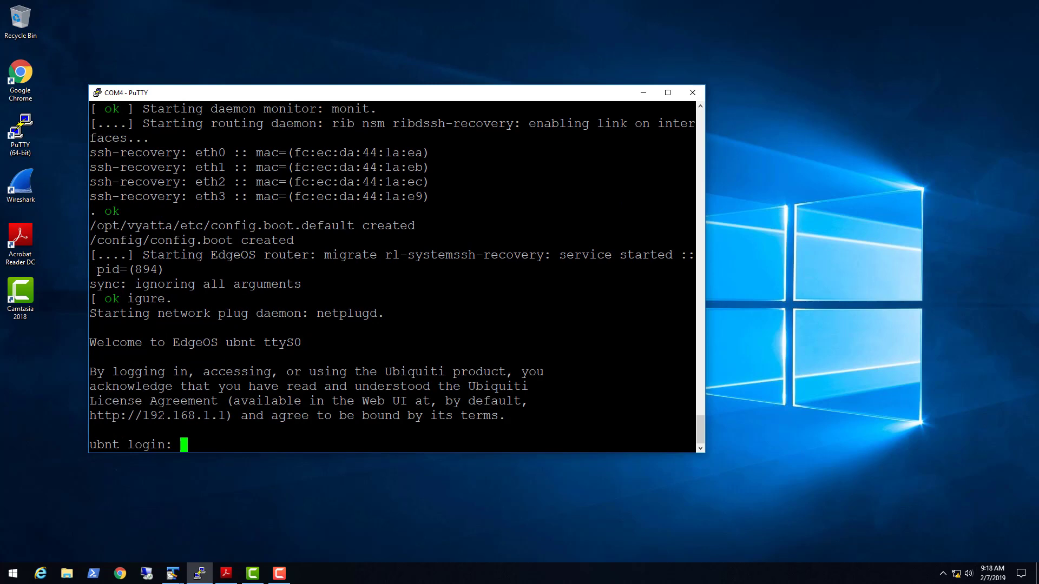
right_click(955, 575)
Give Ethernet static IP 192.168.1.22, mask 255.255.255.0, gateway 192.168.1.1, DNS 192.168.1.228.
left_click(941, 558)
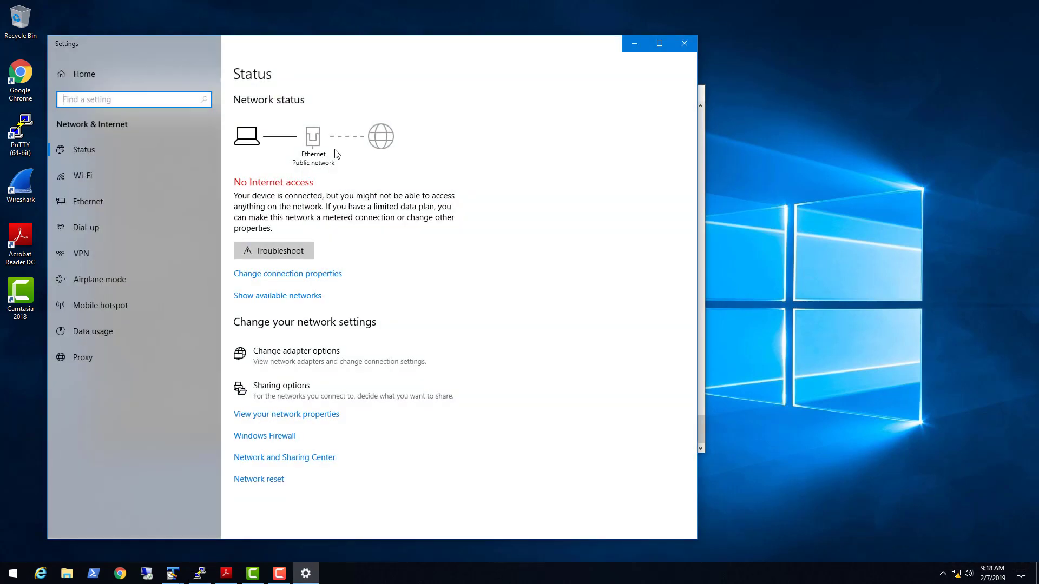
left_click(90, 204)
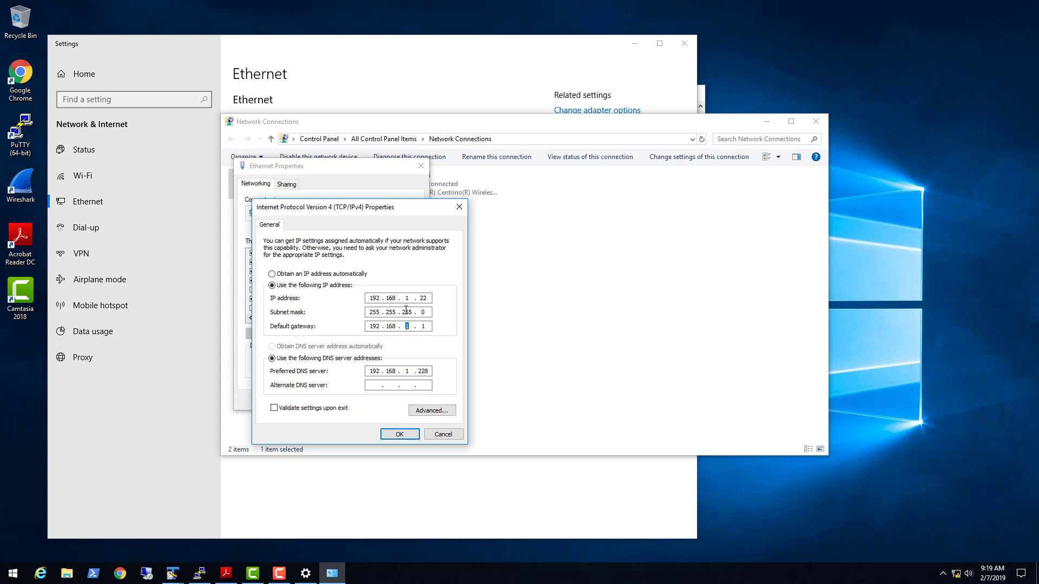
left_click(395, 434)
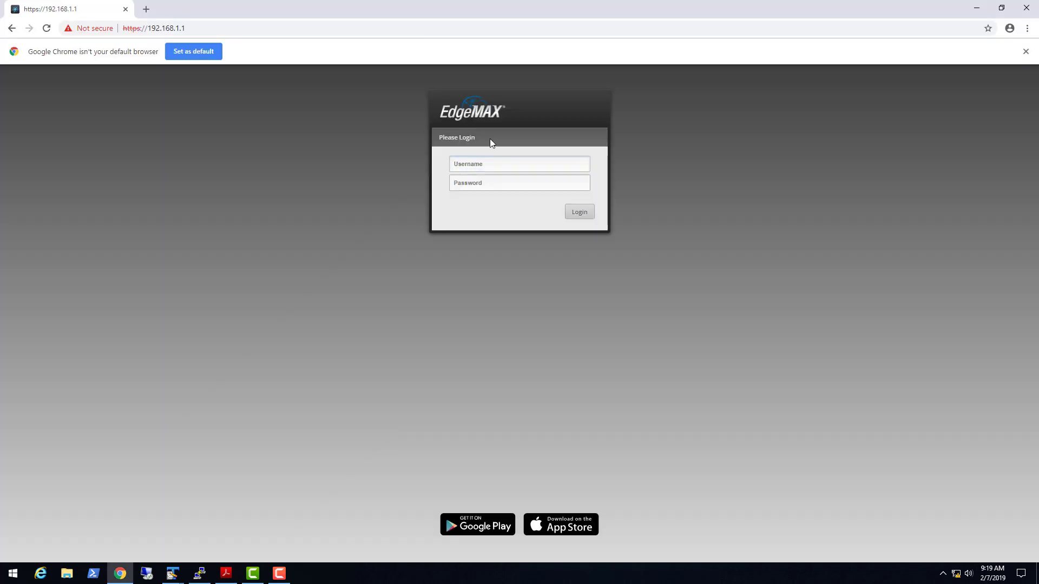
Bypass the certificate warning, log in to 192.168.1.1 with default credentials, and decline Basic Setup.
left_click(479, 163)
key("Tab")
left_click(579, 212)
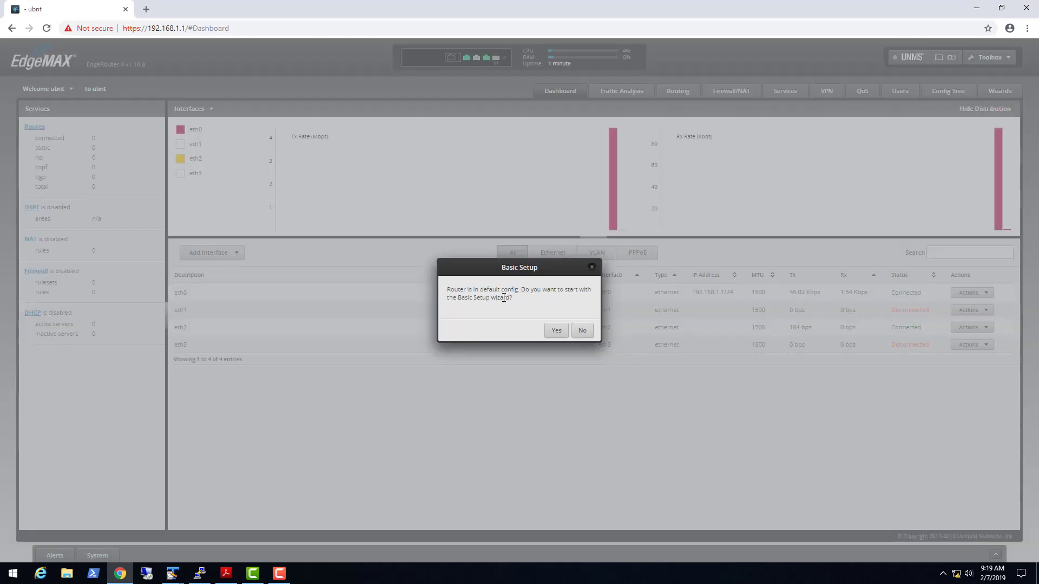
left_click(581, 331)
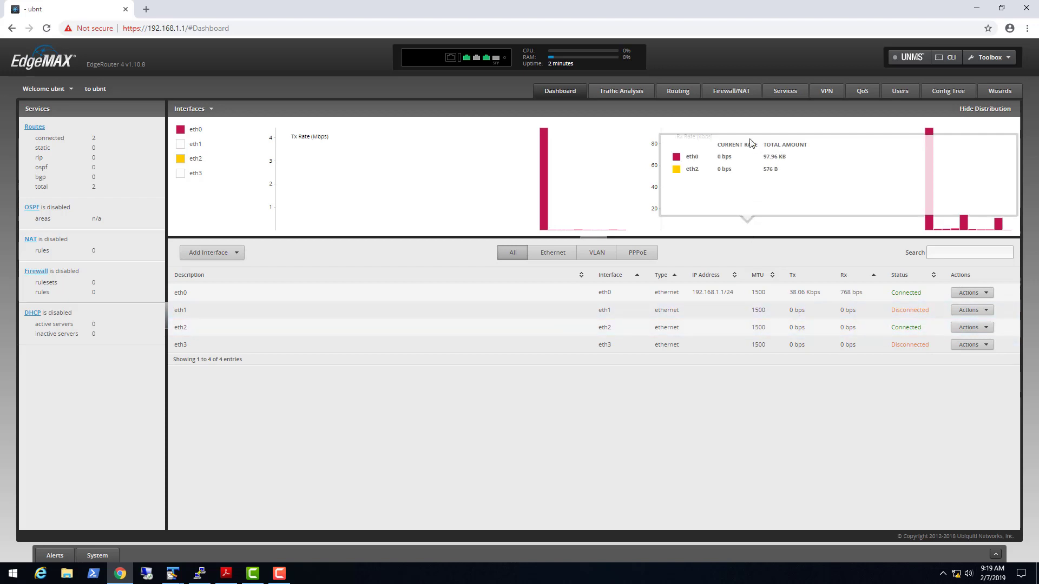
Confirm Firewall/NAT > Firewall Policies has no rulesets, then return to the Dashboard.
left_click(731, 92)
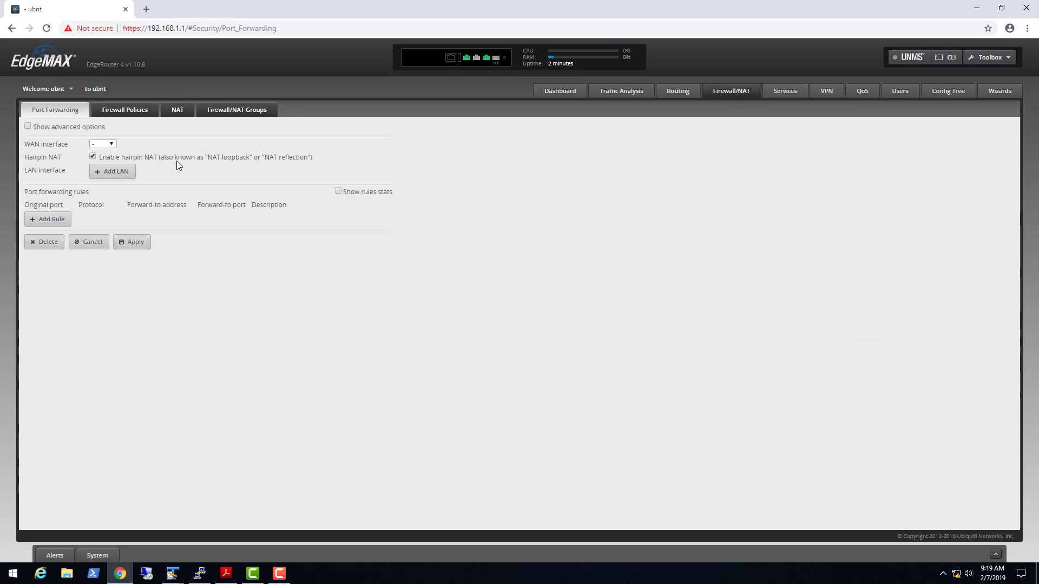
left_click(123, 111)
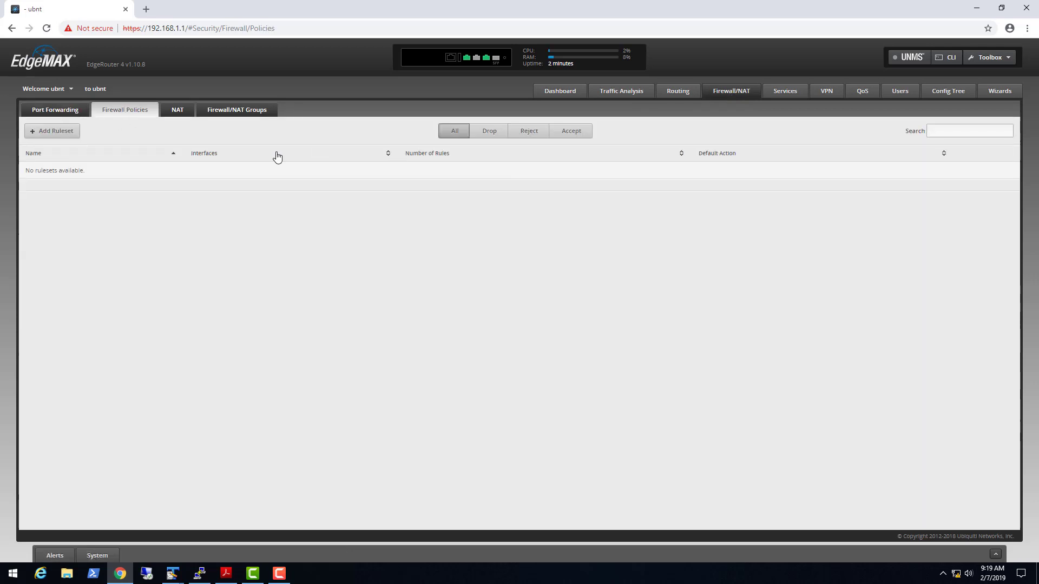
left_click(559, 95)
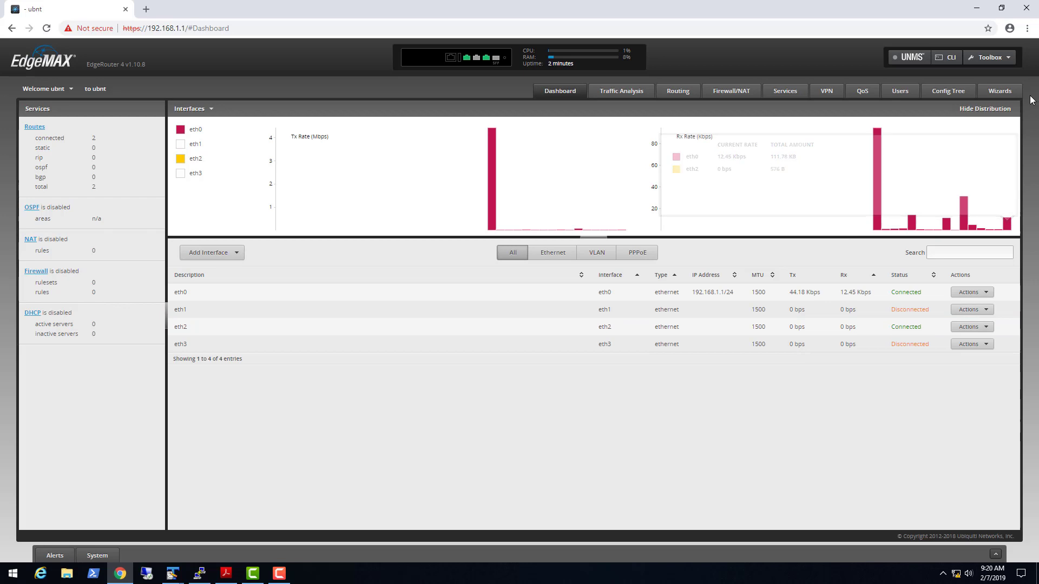
Start the Basic Setup wizard and set the Internet port to Static IP.
left_click(1007, 93)
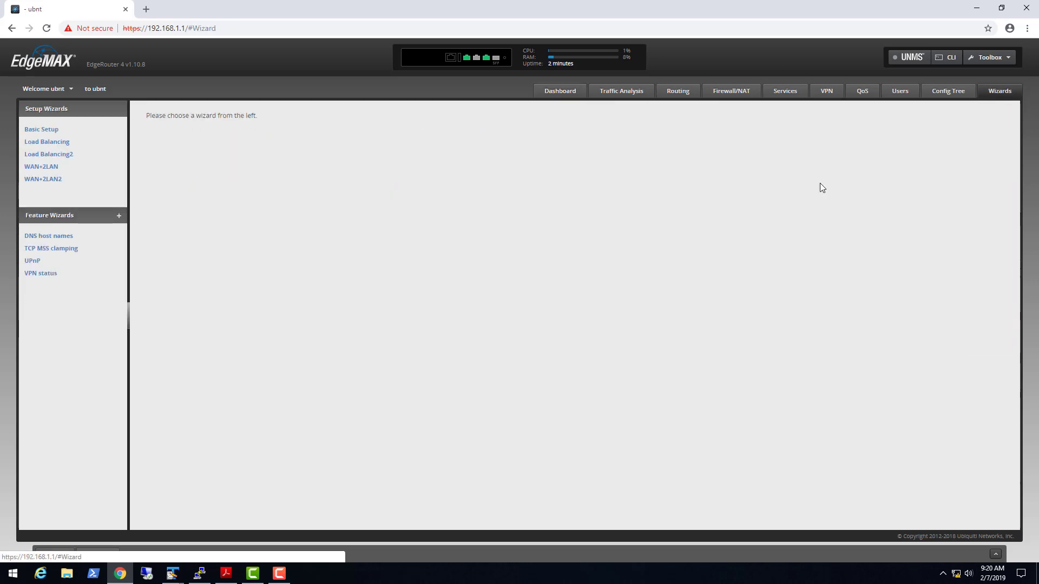
left_click(43, 131)
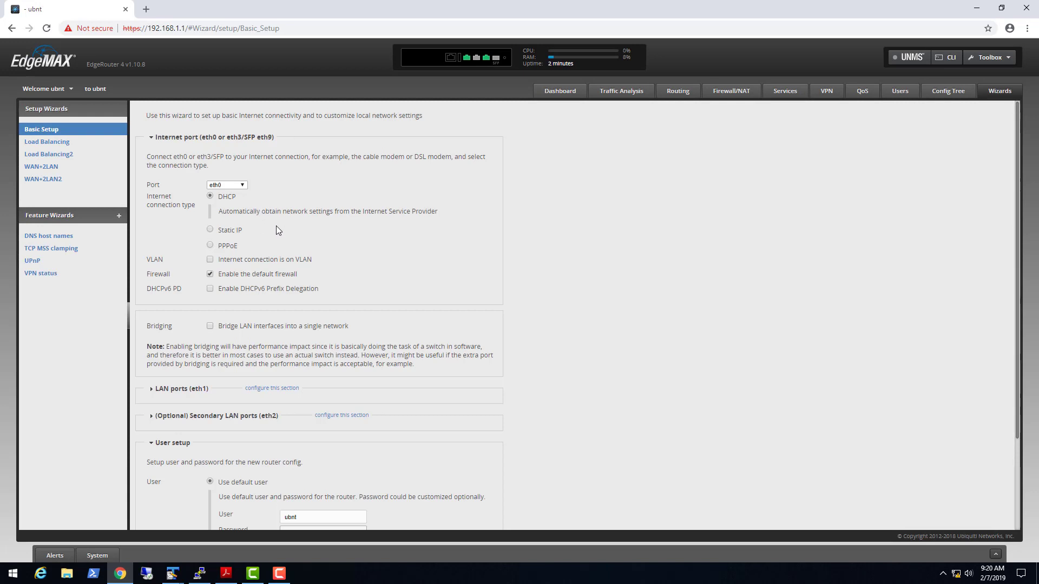
left_click(210, 229)
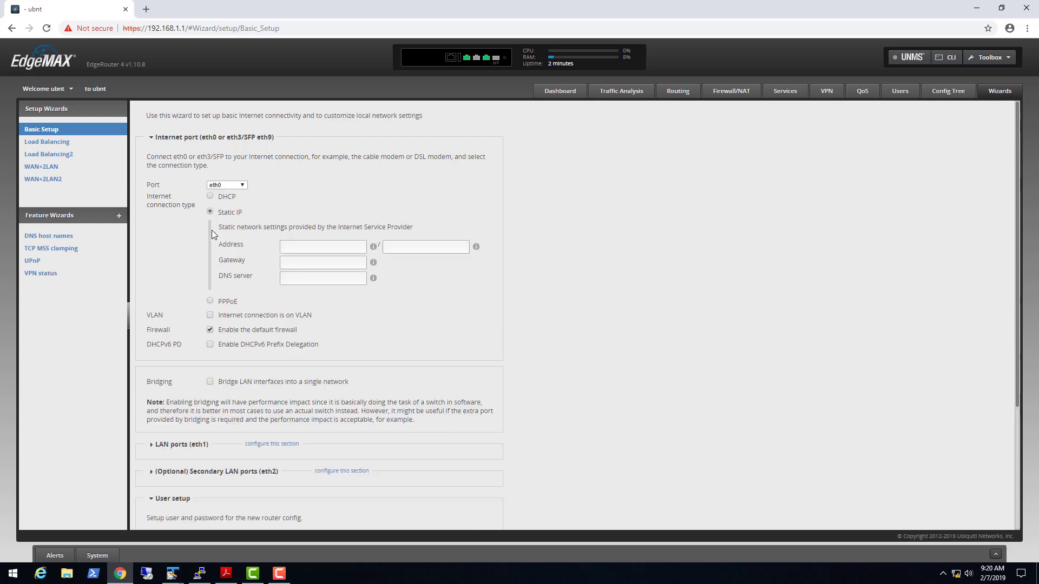
Fill in address 192.168.1.118, gateway 192.168.1.1, and begin editing the DNS server.
left_click(296, 250)
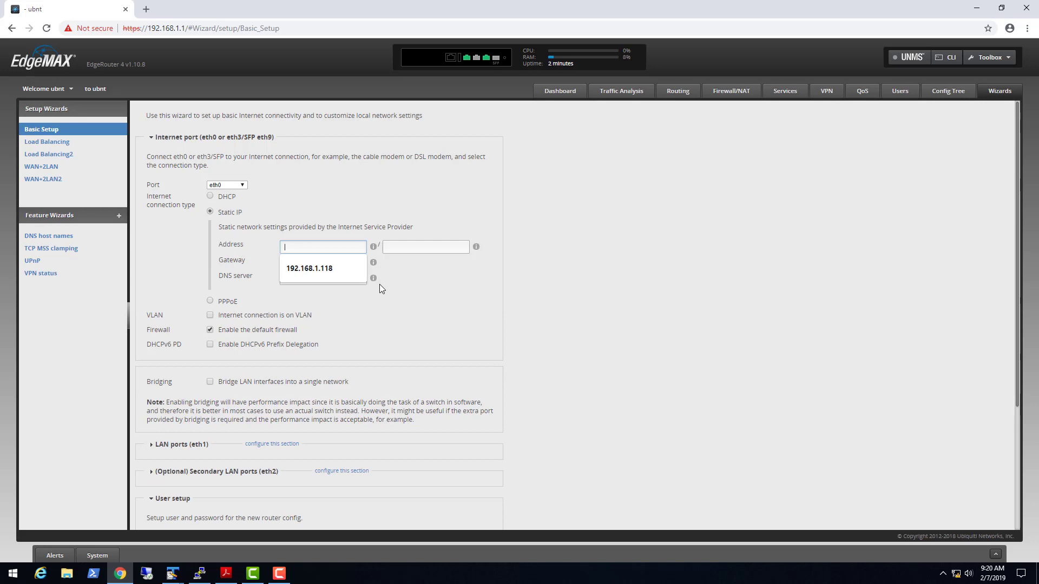
left_click(335, 274)
left_click(319, 264)
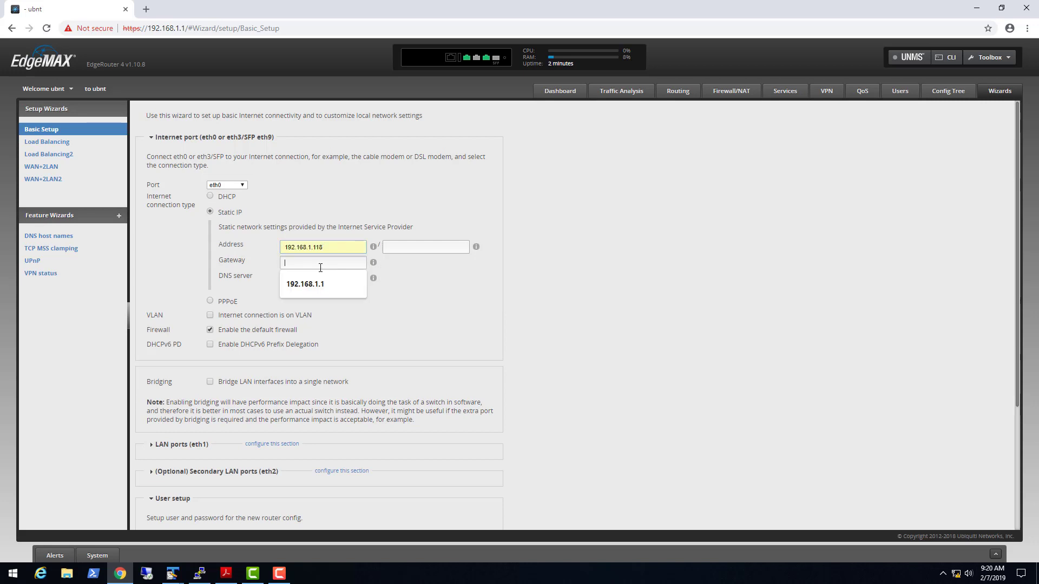
left_click(315, 285)
left_click(322, 279)
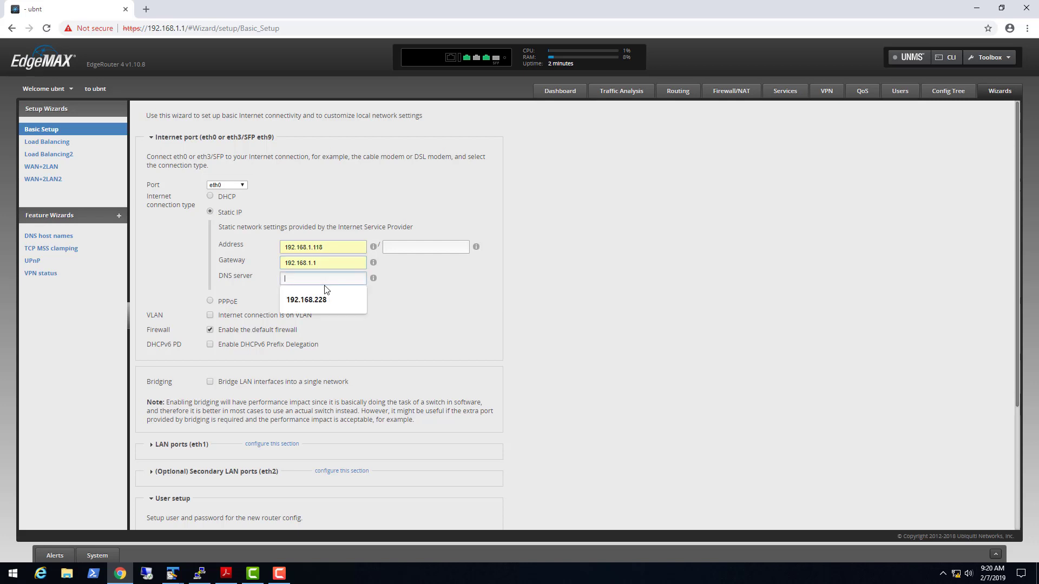
left_click(326, 302)
left_click(312, 280)
type("192.168.2281")
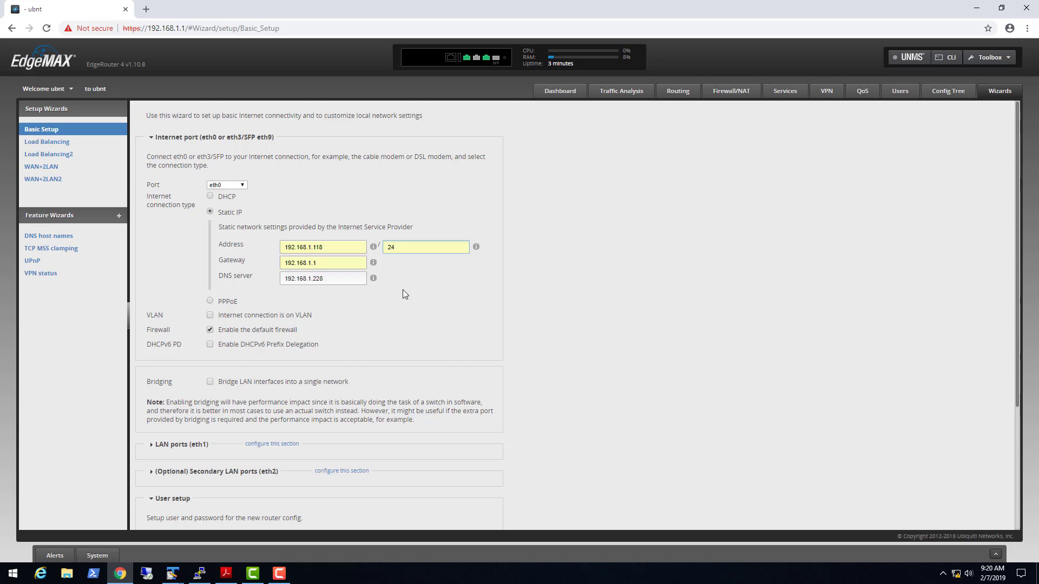
Change the eth1 LAN address to 10.10.1.1 and turn off its DHCP server.
left_click(439, 311)
scroll(426, 315, "down", 3)
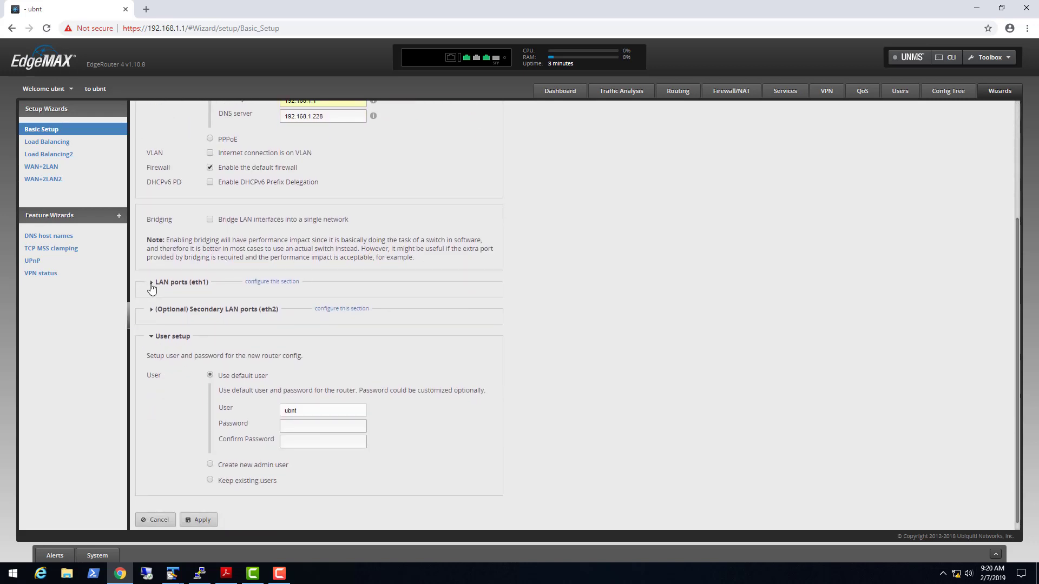
left_click(153, 282)
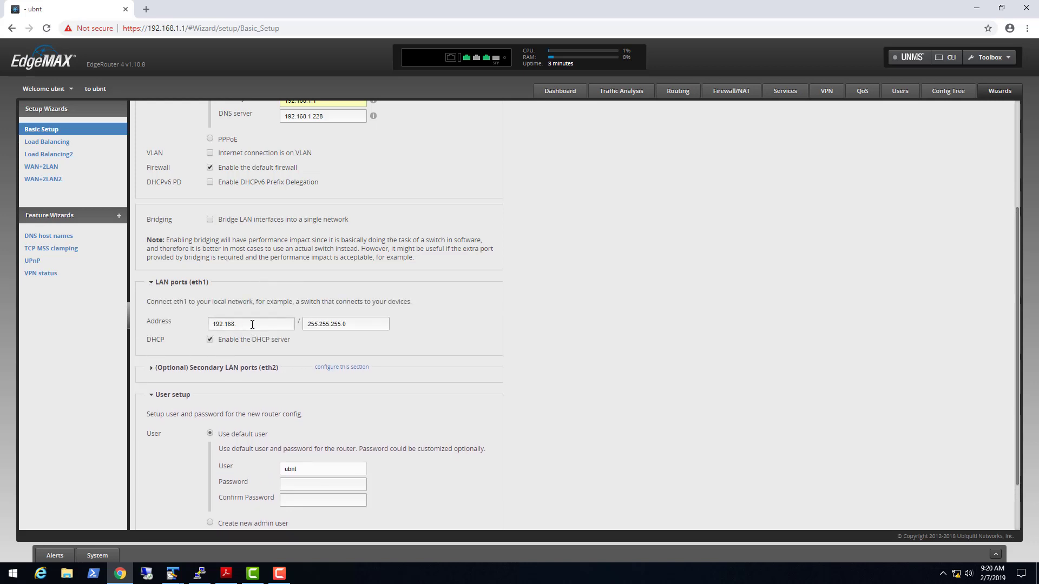
key("BackSpace")
key("BackSpace")
key("BackSpace")
key("BackSpace")
key("BackSpace")
key("BackSpace")
key("BackSpace")
key("BackSpace")
key("BackSpace")
key("BackSpace")
type("10.10.1.1")
left_click(210, 340)
scroll(529, 323, "down", 2)
left_click(152, 307)
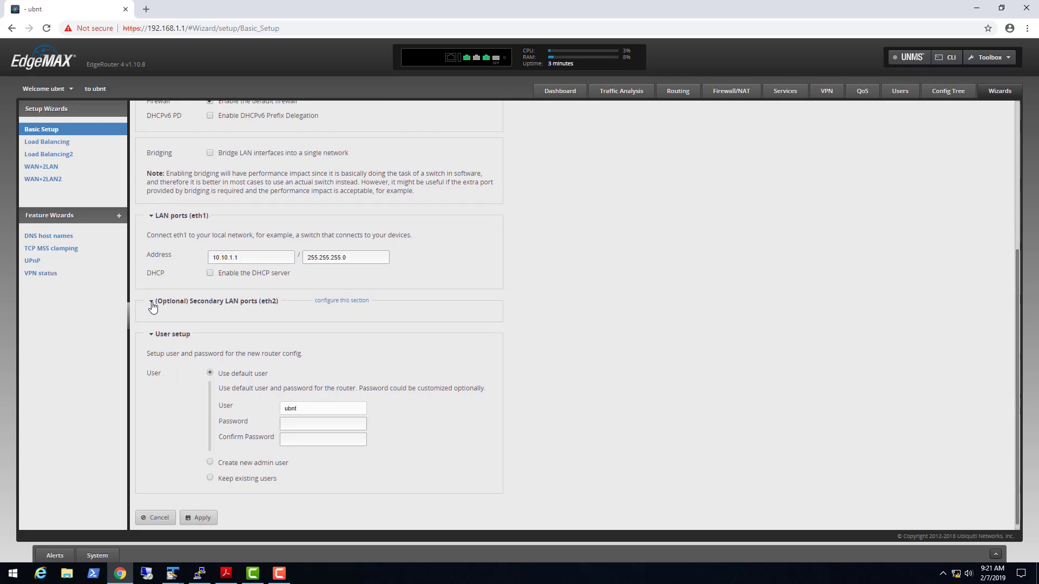
Change the eth2 secondary LAN address to 10.10.2.1.
double_click(238, 343)
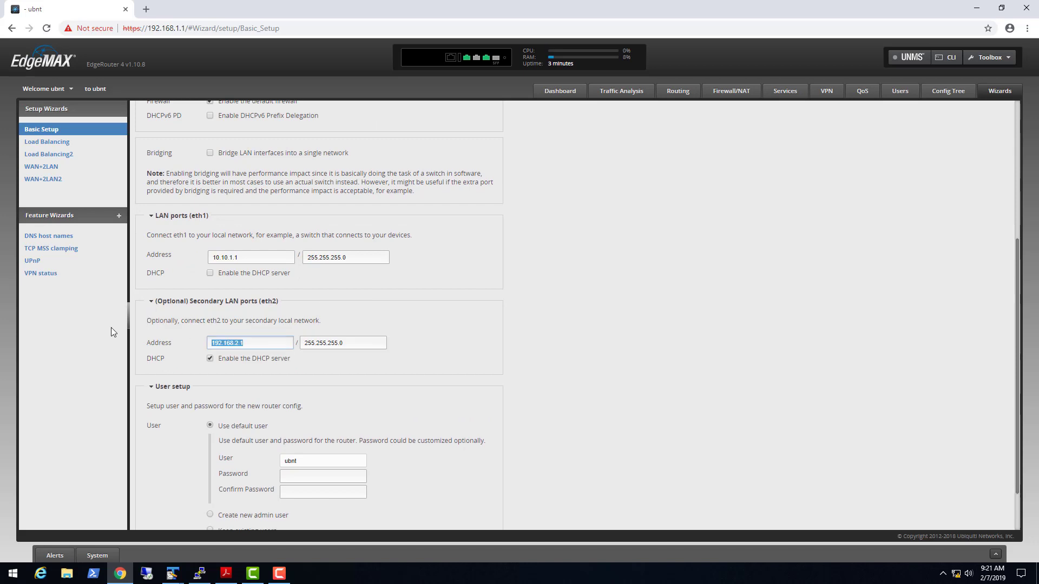
type("10.10.")
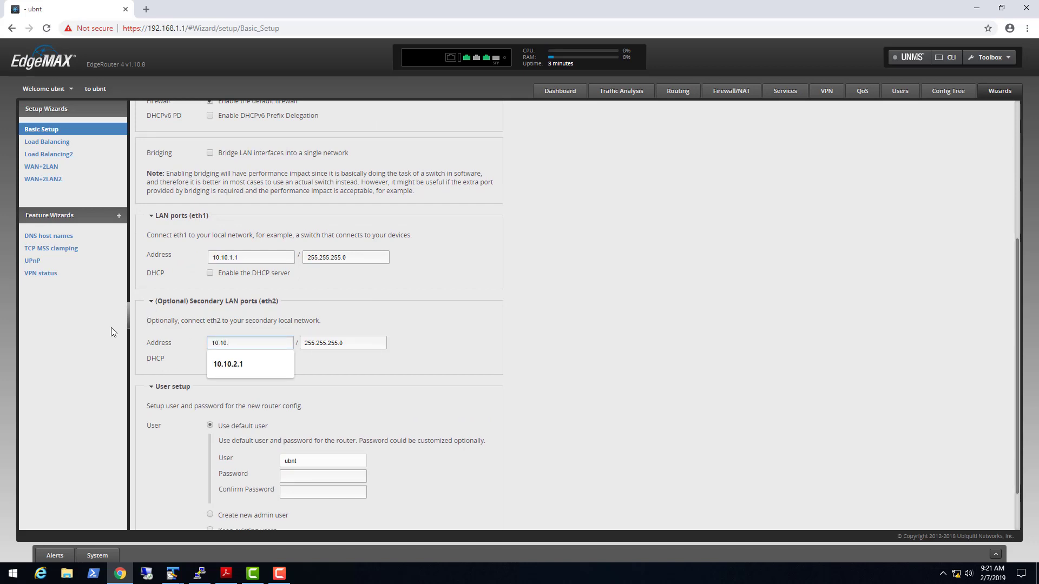
left_click(251, 365)
left_click(453, 349)
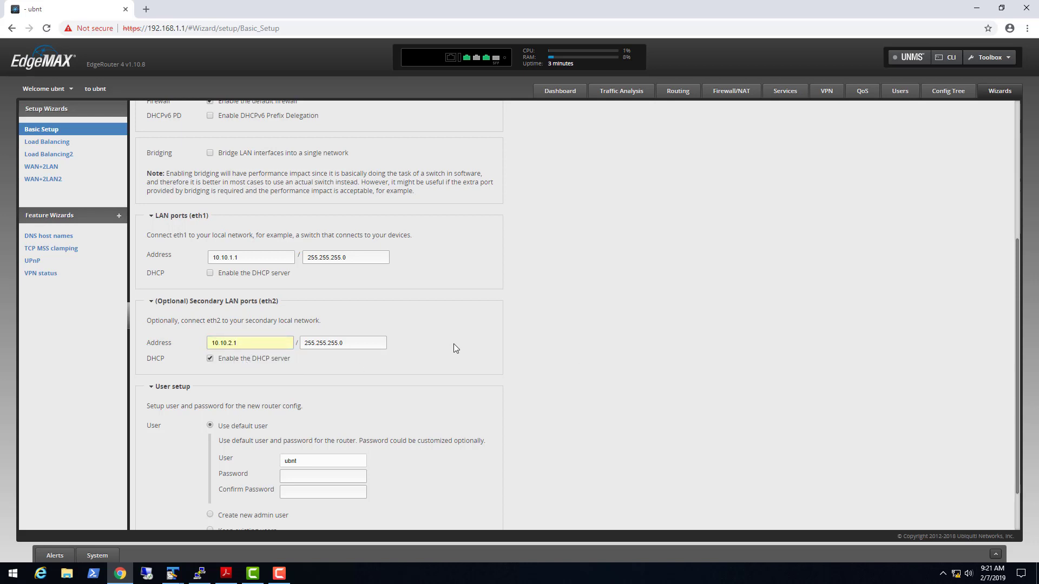
Enter and confirm the default user's password.
scroll(648, 344, "down", 1)
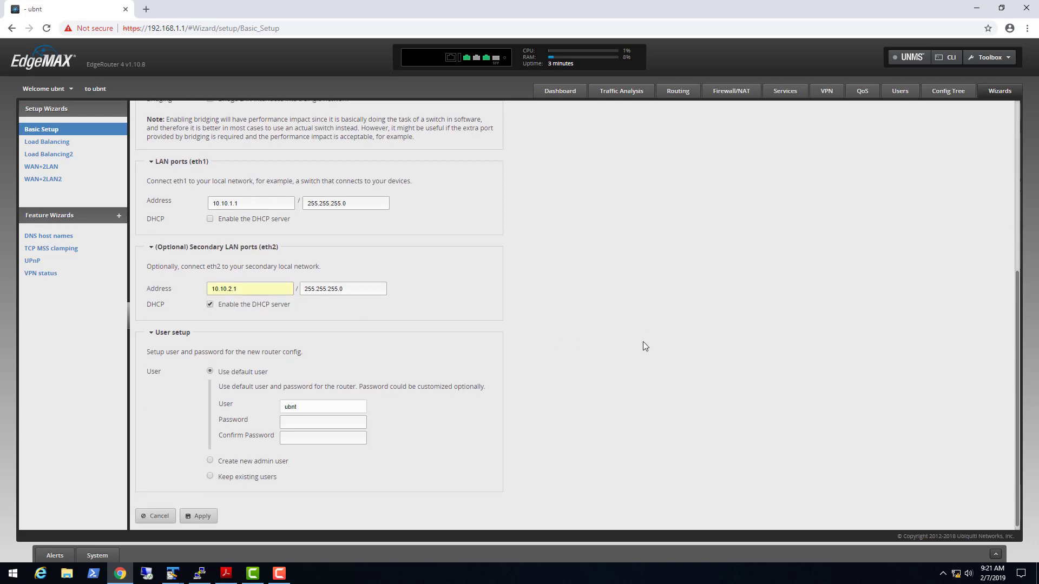
scroll(634, 364, "down", 1)
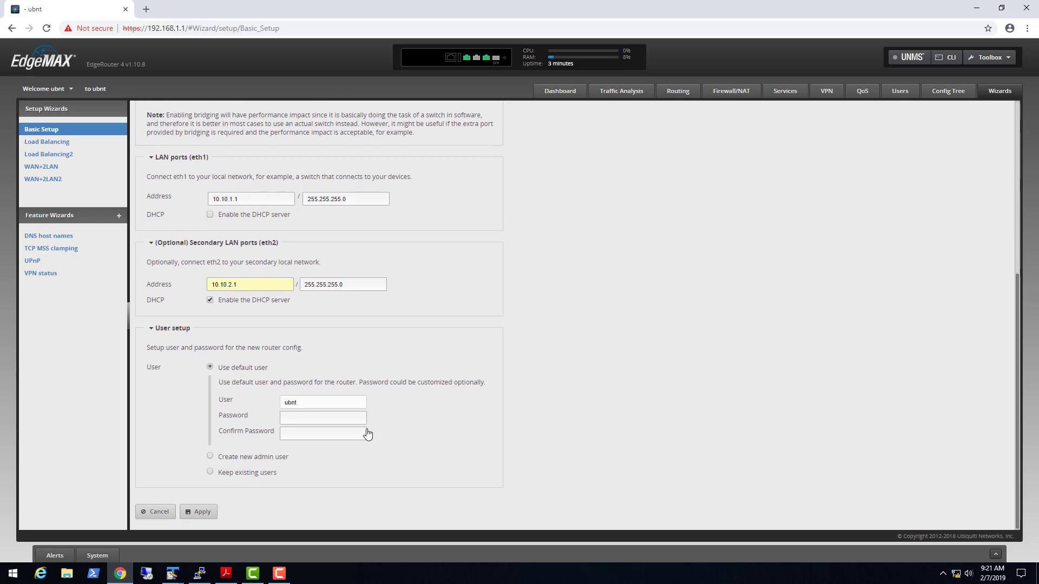
left_click(295, 420)
left_click(316, 437)
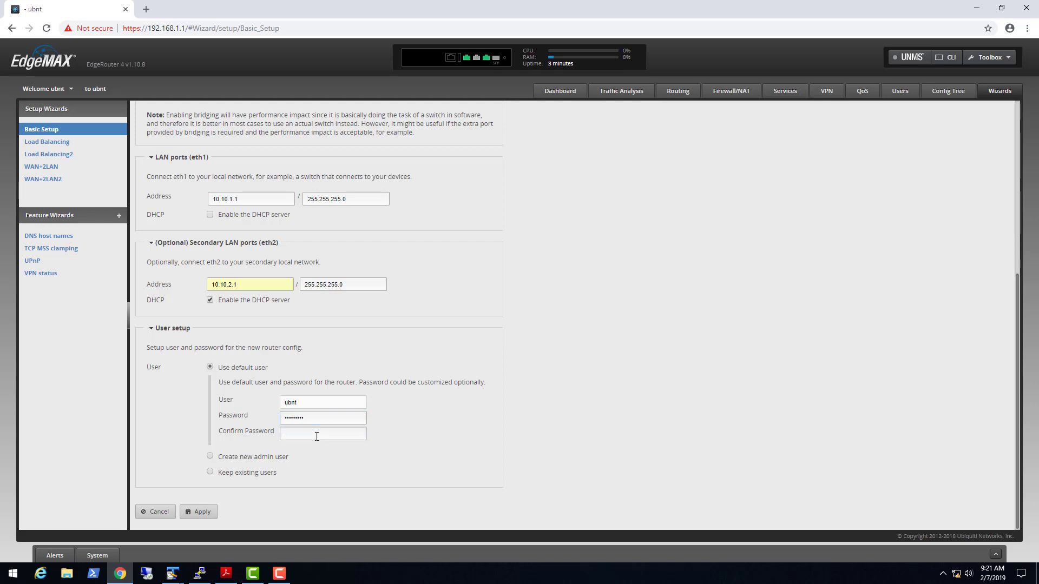
type("********")
left_click(743, 318)
Submit the Basic Setup wizard settings.
scroll(709, 394, "up", 5)
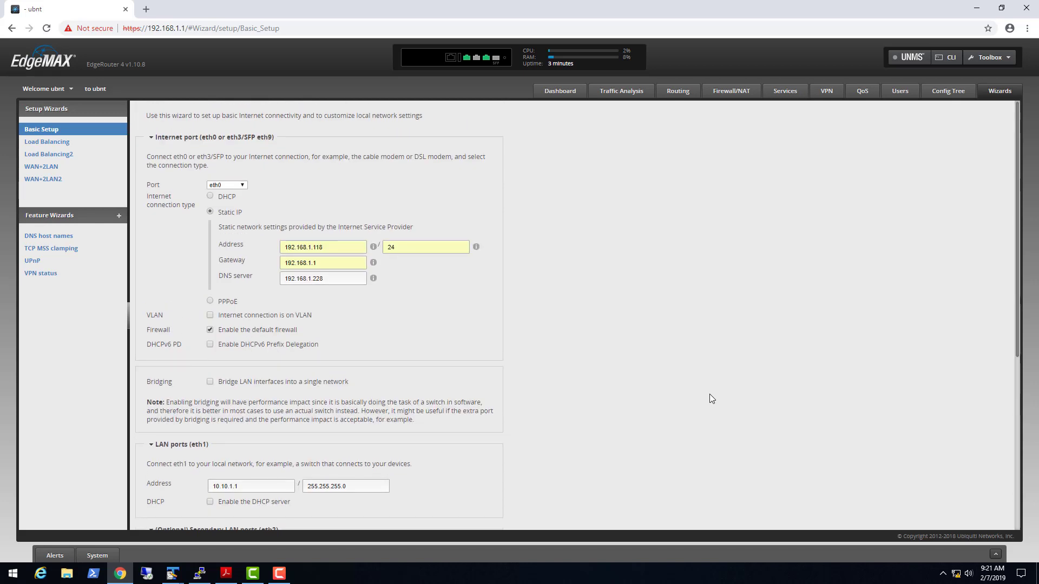
scroll(711, 399, "down", 1)
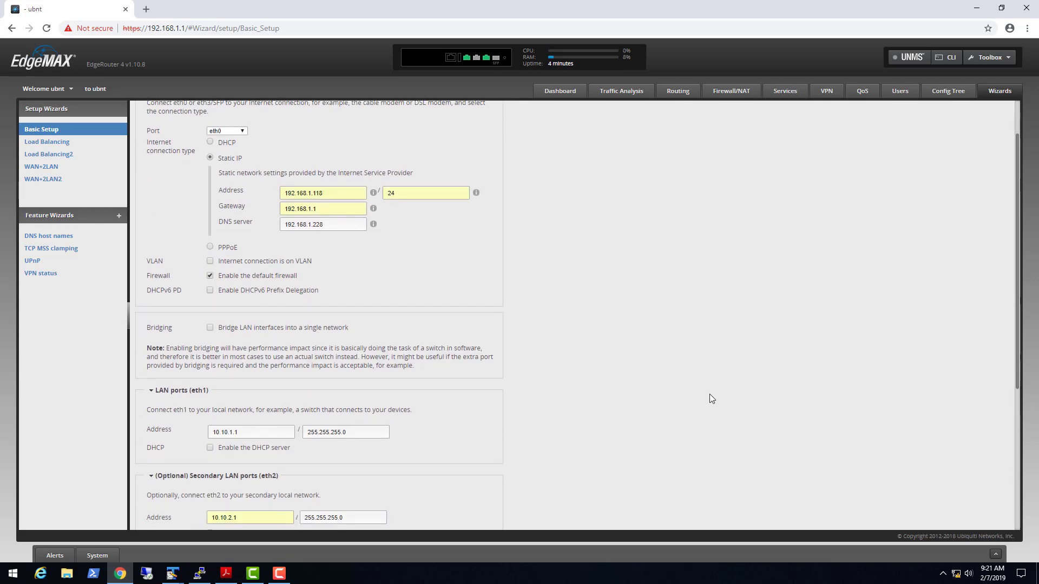
scroll(710, 395, "down", 4)
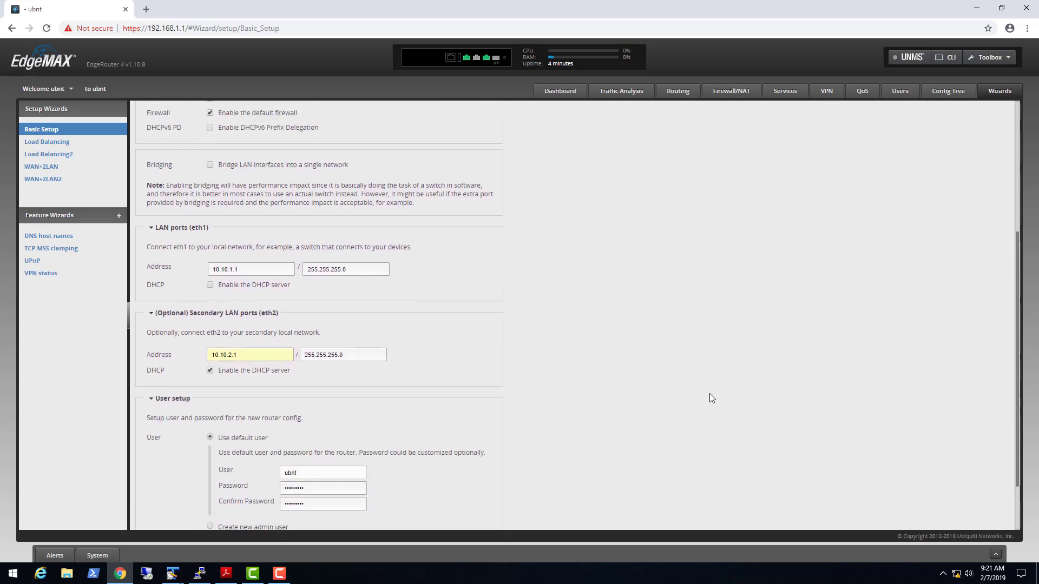
scroll(712, 398, "down", 1)
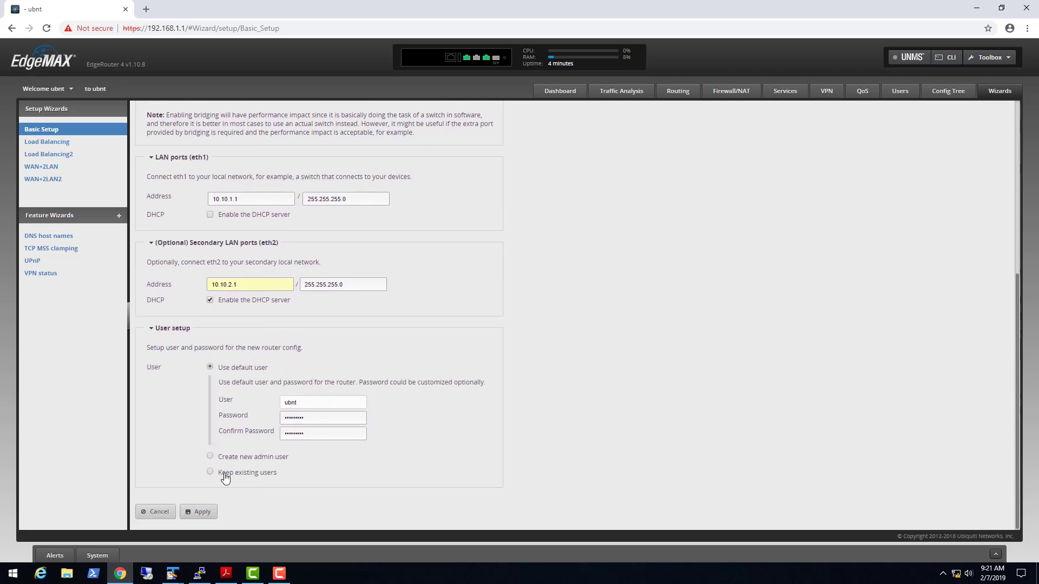
left_click(202, 512)
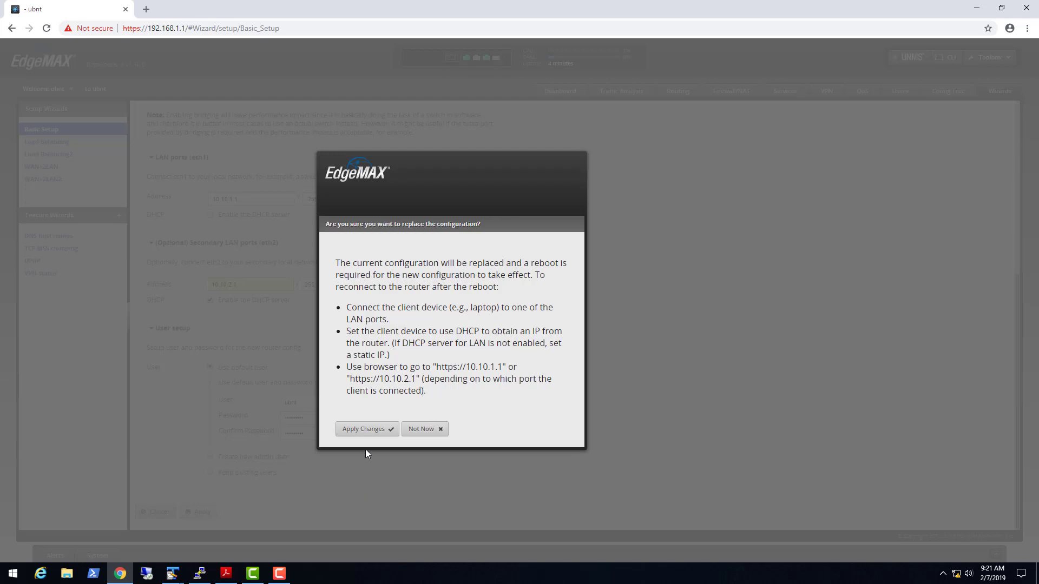
Apply the replacement configuration, confirm a router reboot, and close Chrome to reveal the console.
left_click(358, 430)
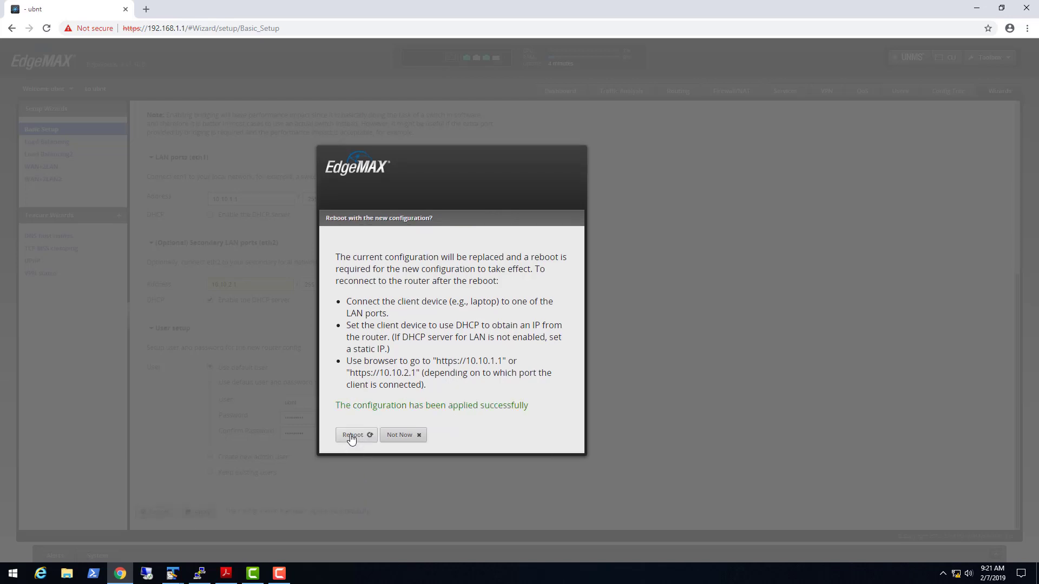
left_click(353, 435)
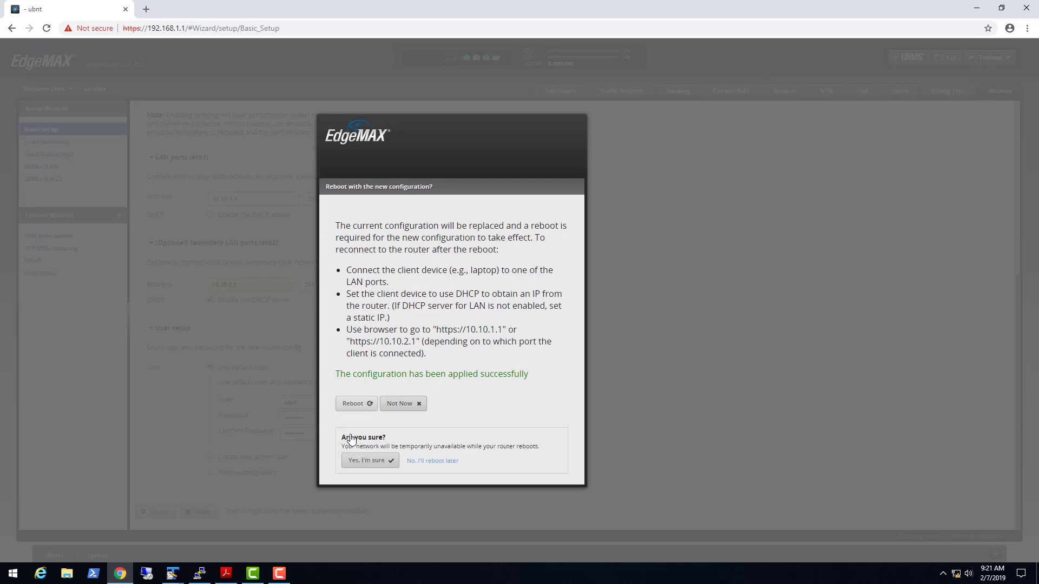
left_click(368, 460)
left_click(1027, 8)
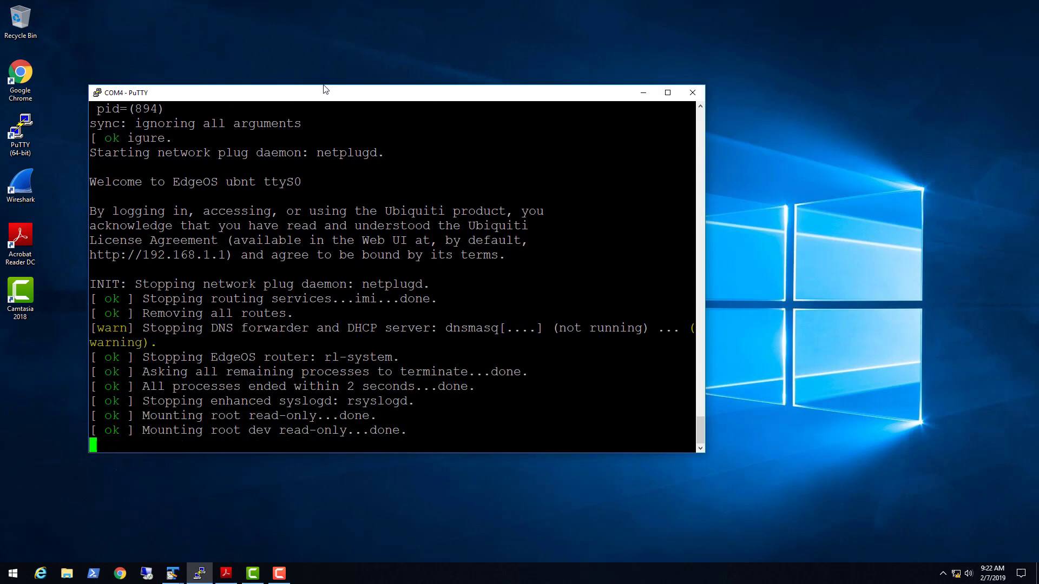
Reposition the PuTTY COM4 console and consult the ER-4 Quick Start Guide while the router reboots.
left_click_drag(325, 89, 306, 32)
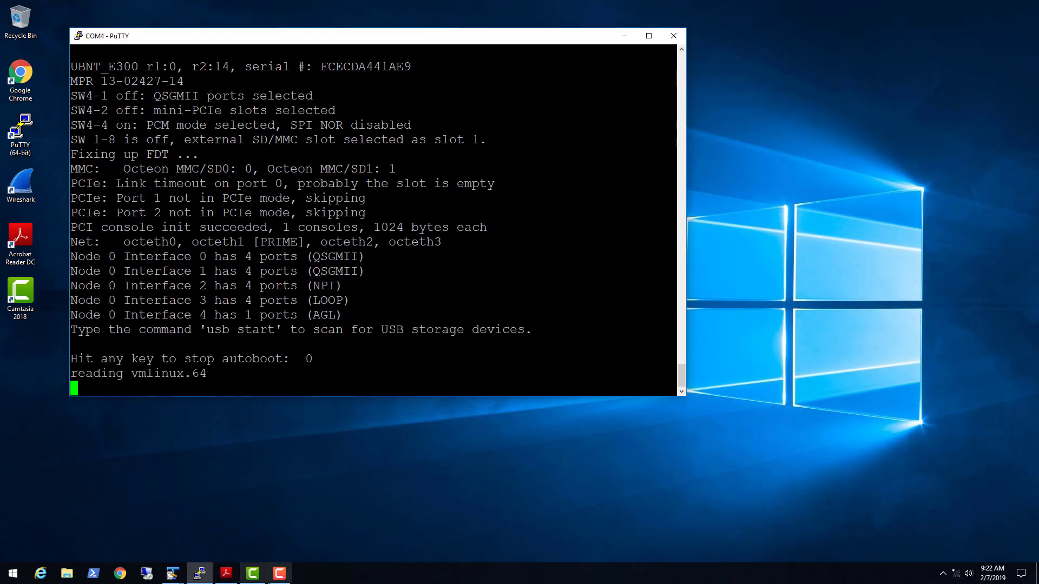
left_click(227, 573)
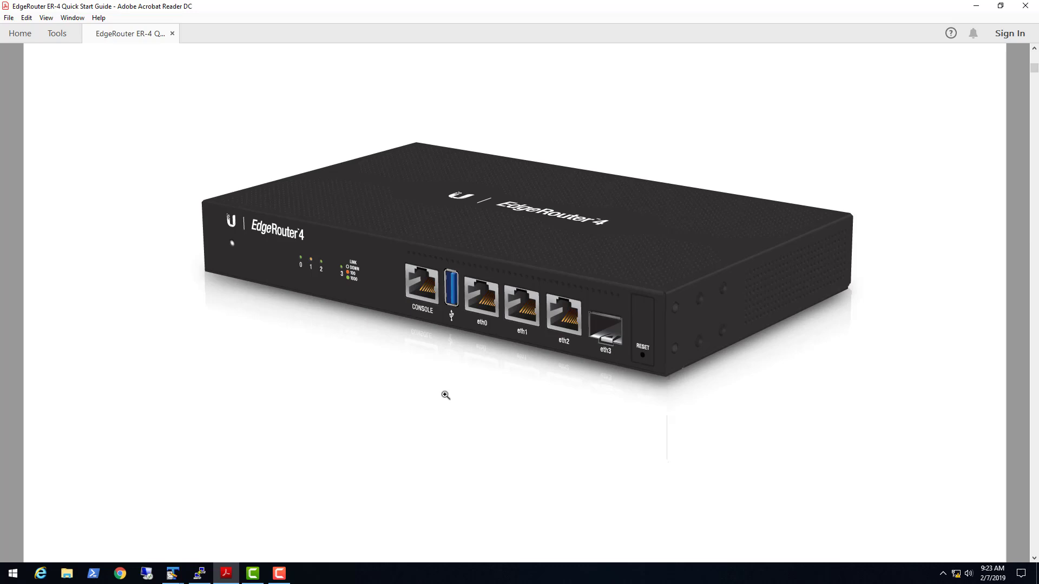
left_click(976, 6)
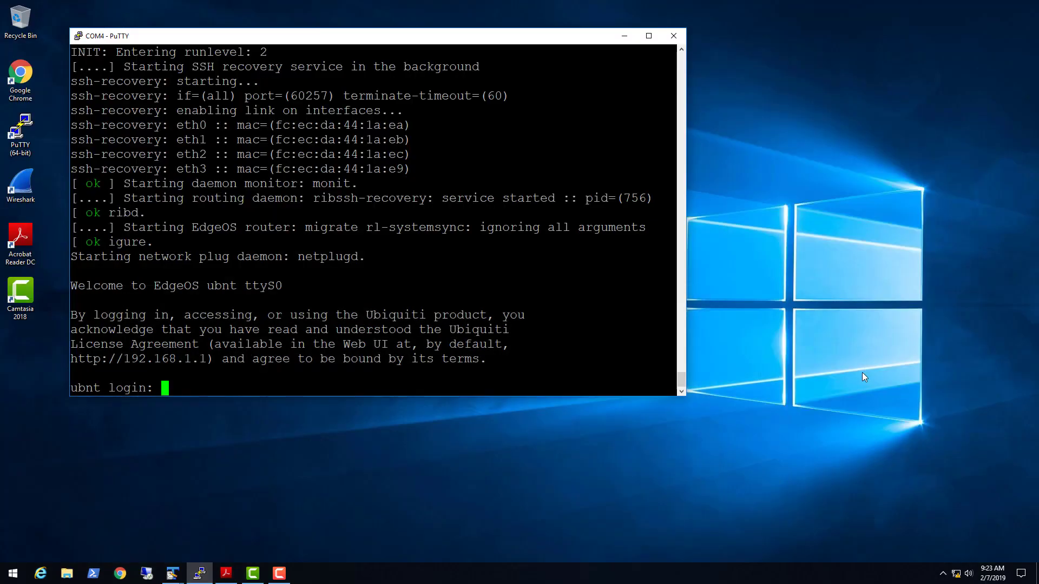
left_click(956, 574)
Give the PC's Ethernet static IPv4 10.10.1.22/24 with gateway 10.10.1.1.
left_click(927, 566)
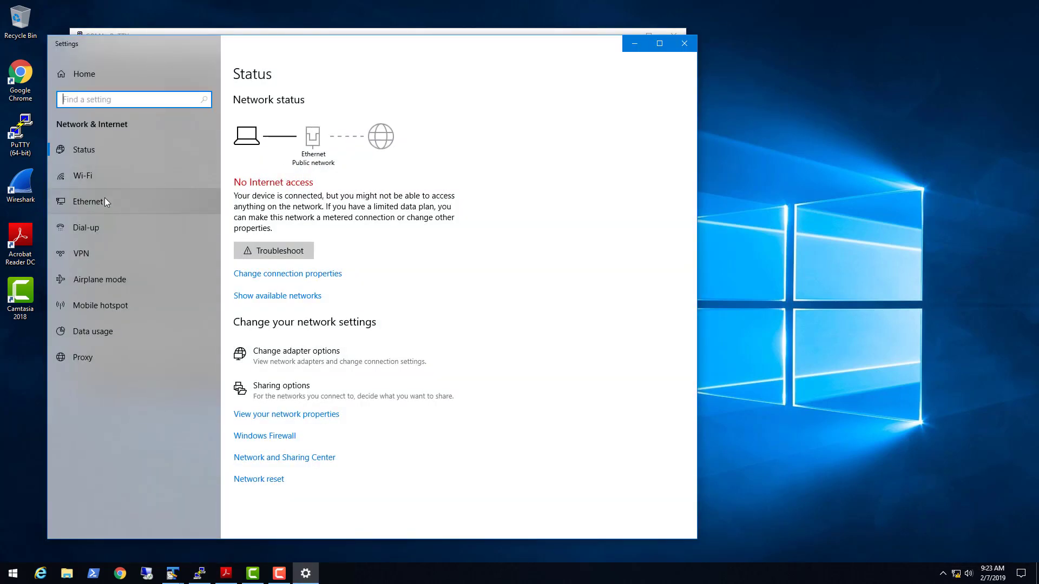
left_click(105, 200)
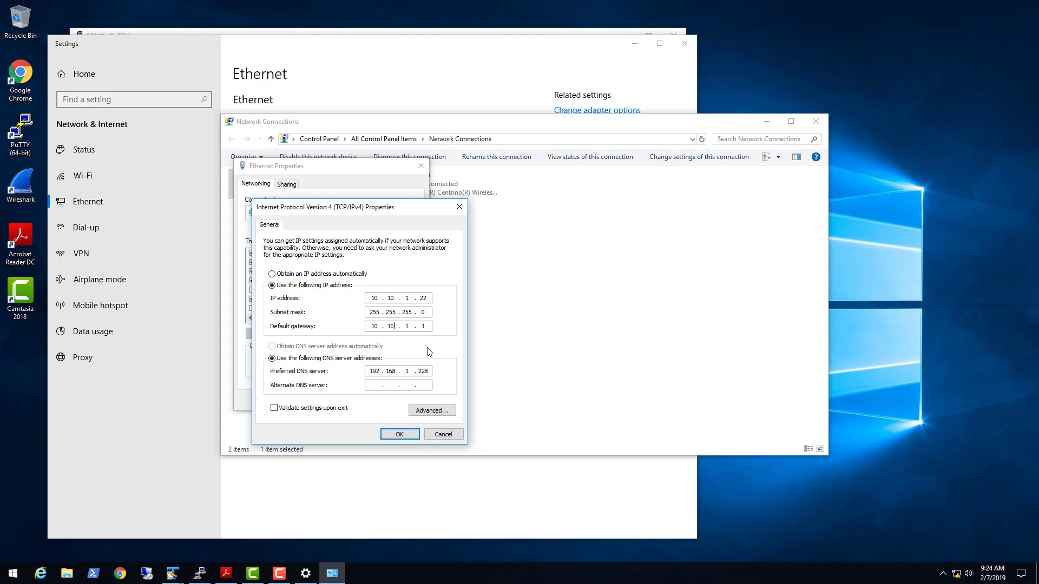
left_click(385, 436)
Close the network windows and proceed past Chrome's certificate warning to 10.10.1.1.
left_click(362, 401)
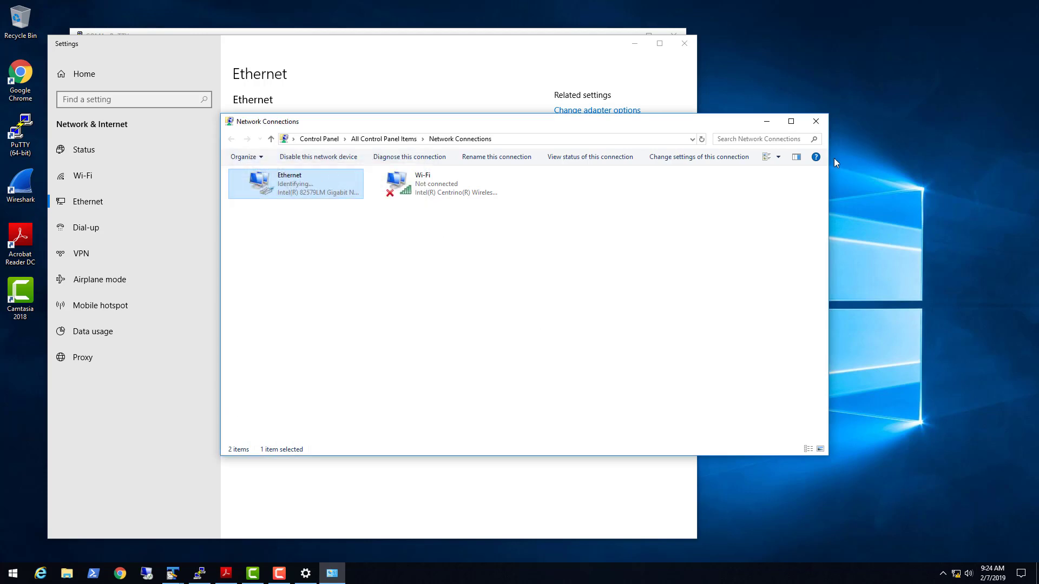
left_click(816, 122)
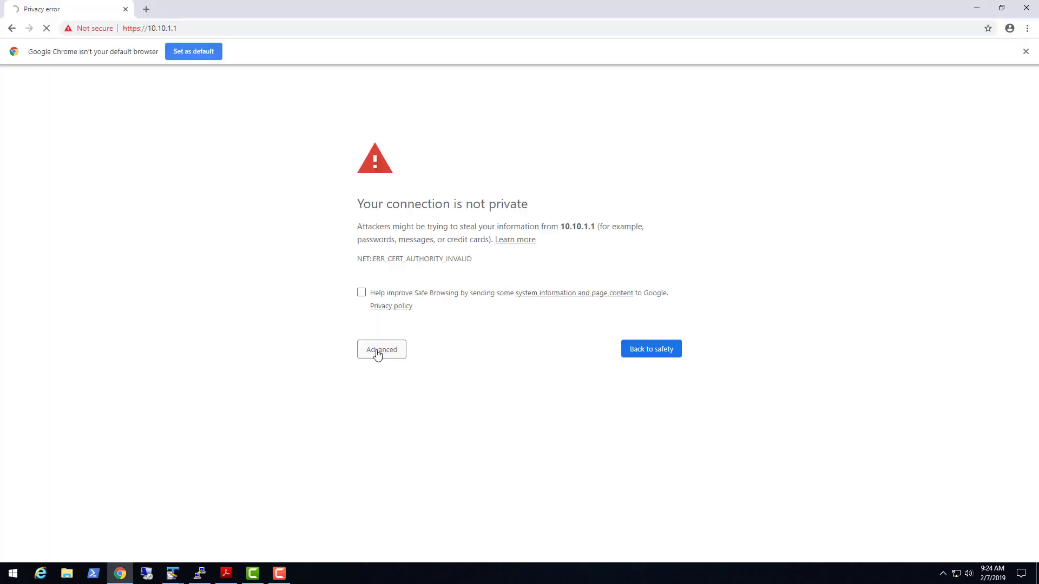
left_click(377, 355)
left_click(400, 435)
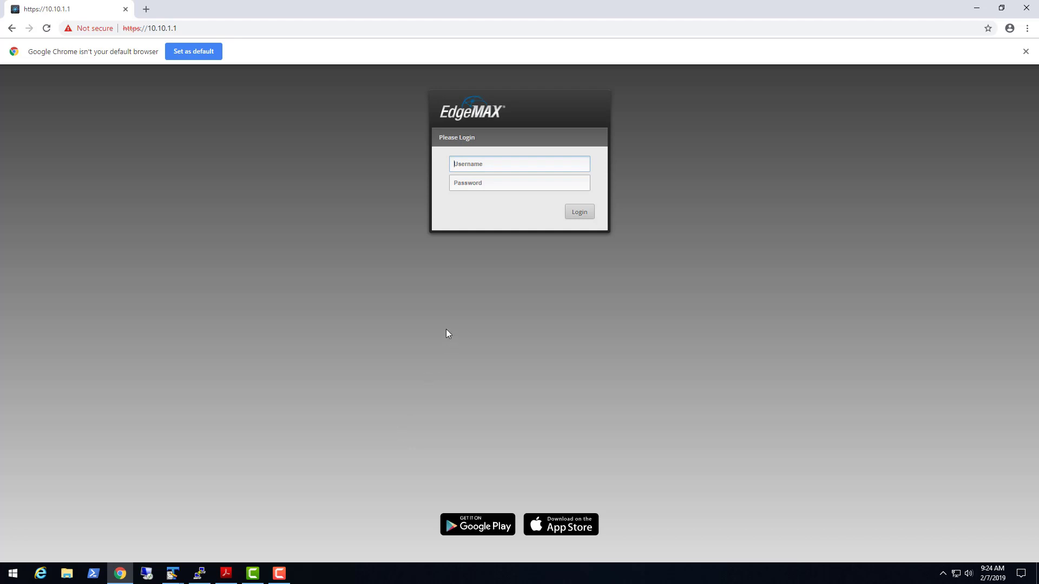
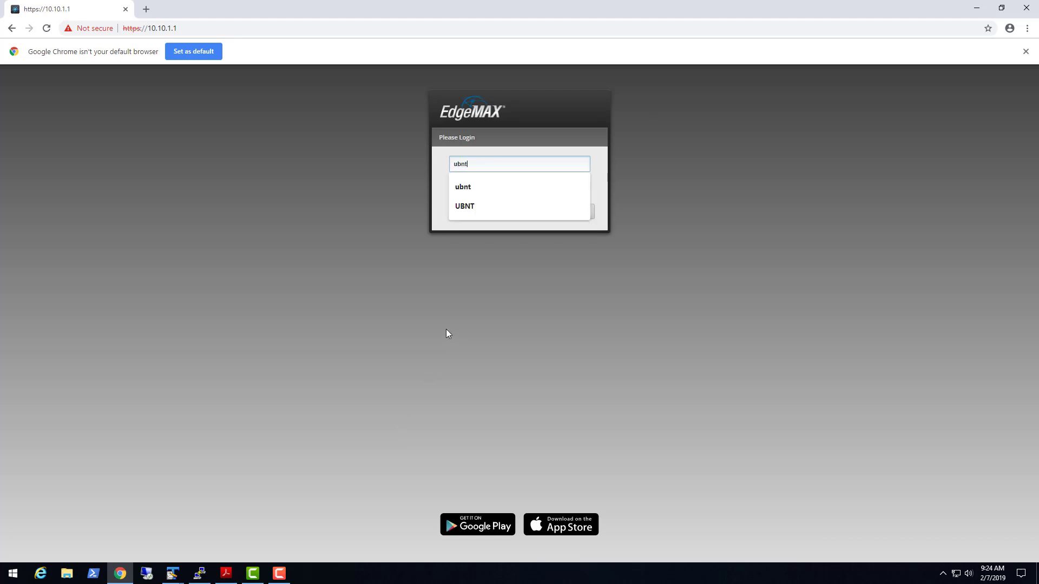
Sign in to the EdgeMAX web UI with the default ubnt username and its password.
key("Tab")
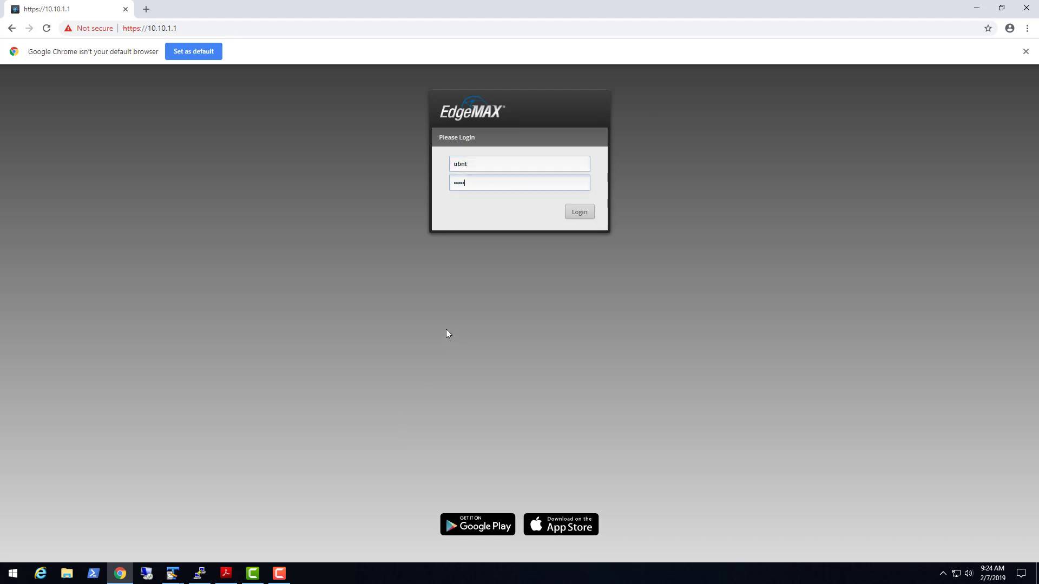
key("Return")
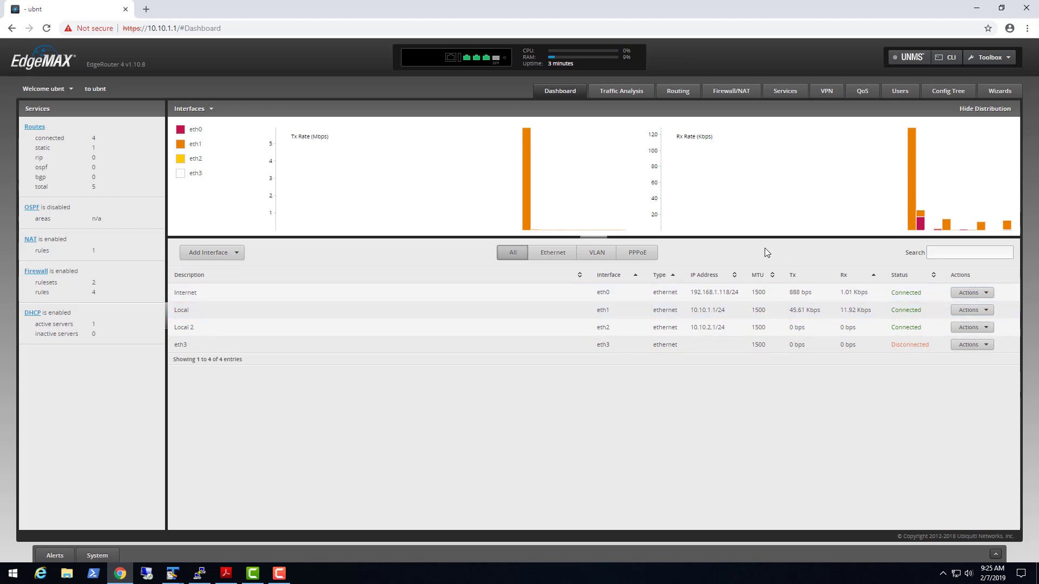
left_click(726, 98)
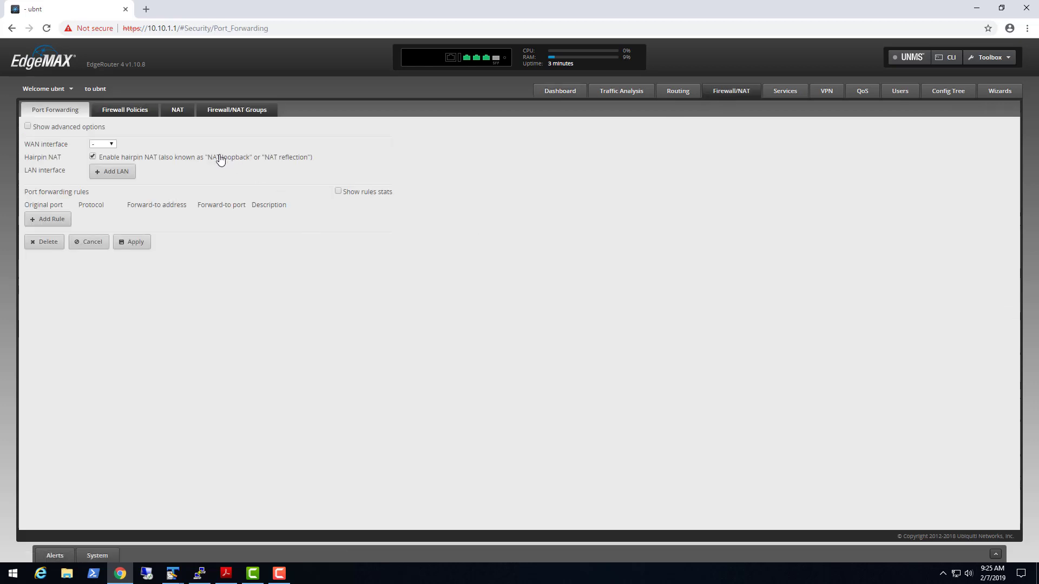
Inspect the rules inside the WAN_IN firewall ruleset.
left_click(119, 111)
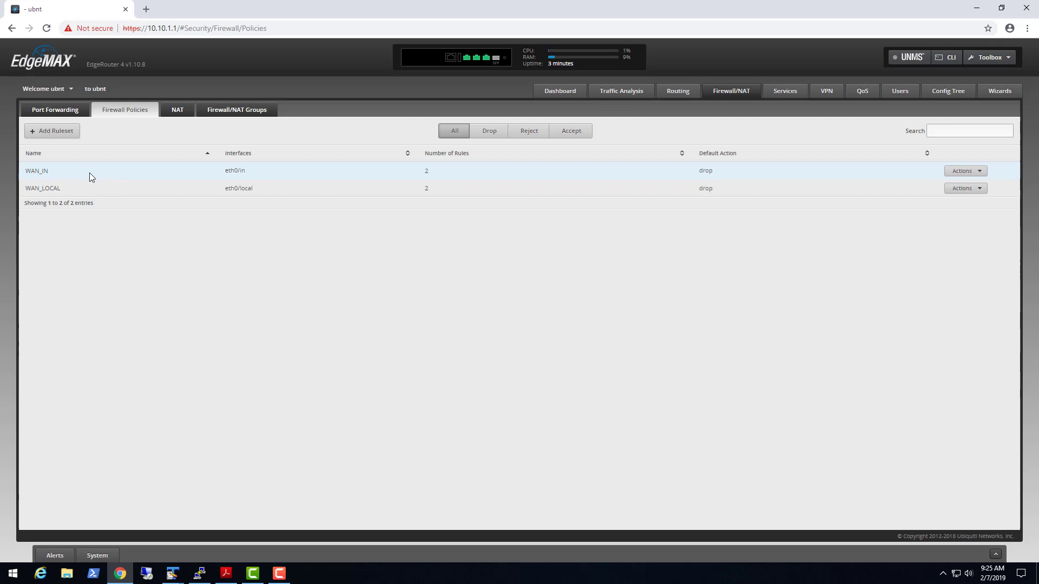
left_click(976, 171)
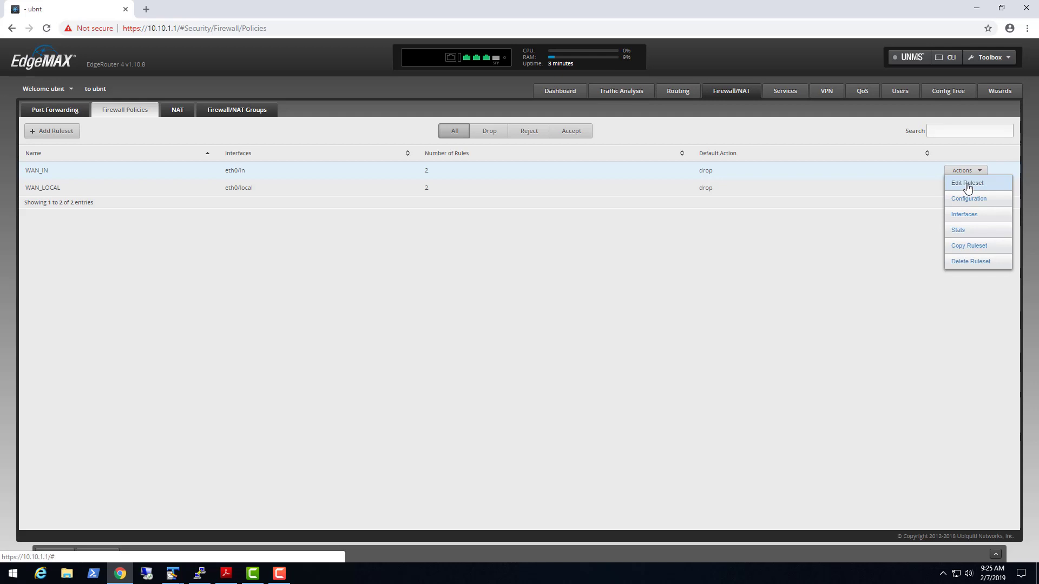
left_click(968, 184)
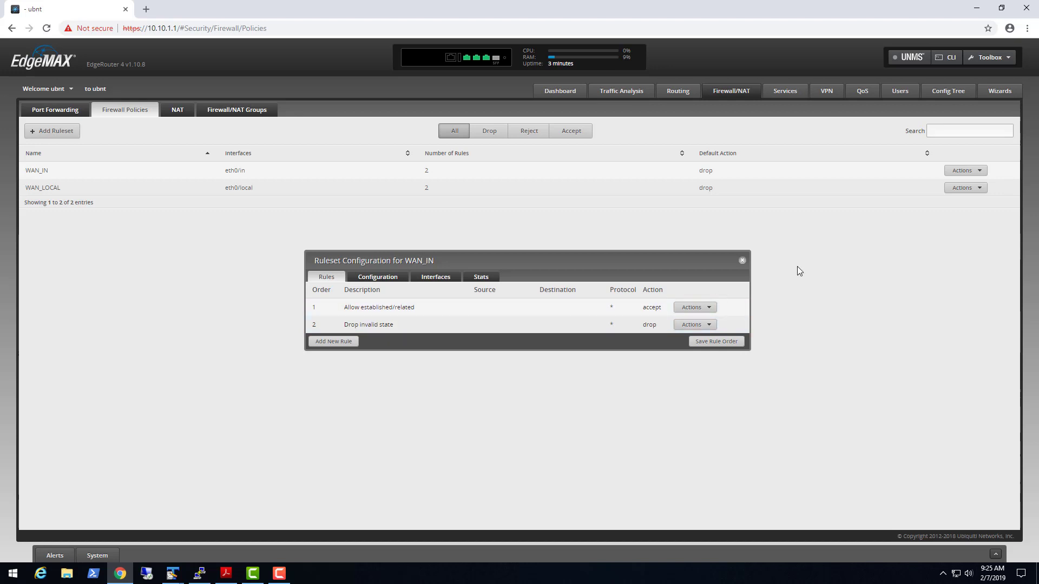
left_click(742, 261)
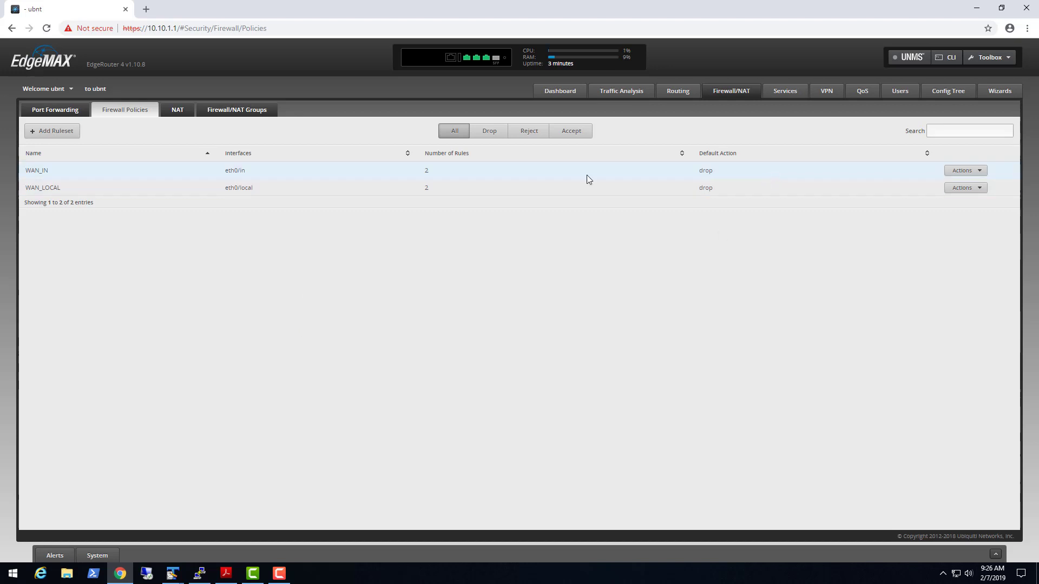
Review the WAN masquerade NAT rule, then minimize Chrome.
left_click(178, 111)
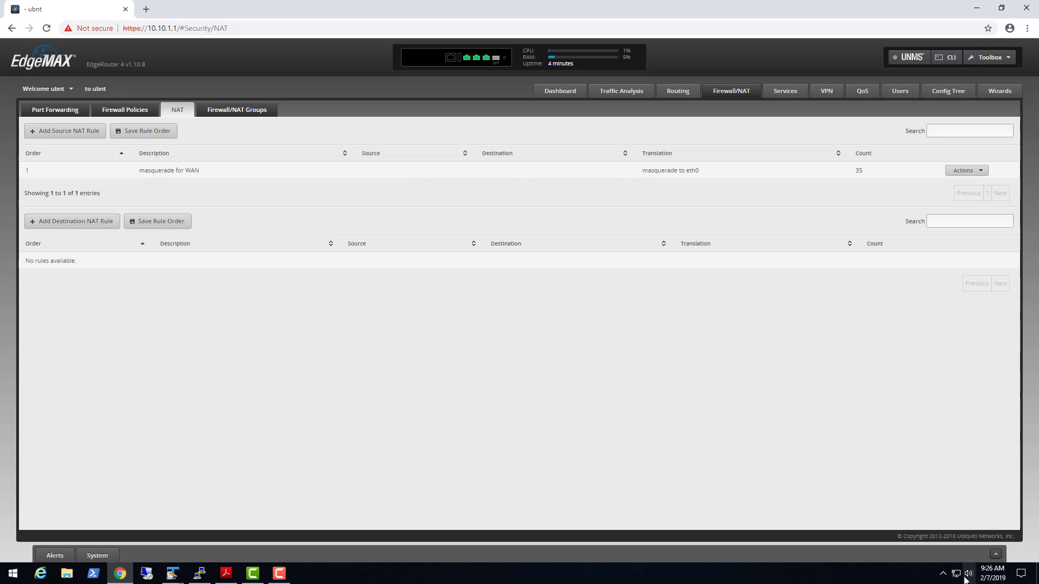
mouse_move(957, 578)
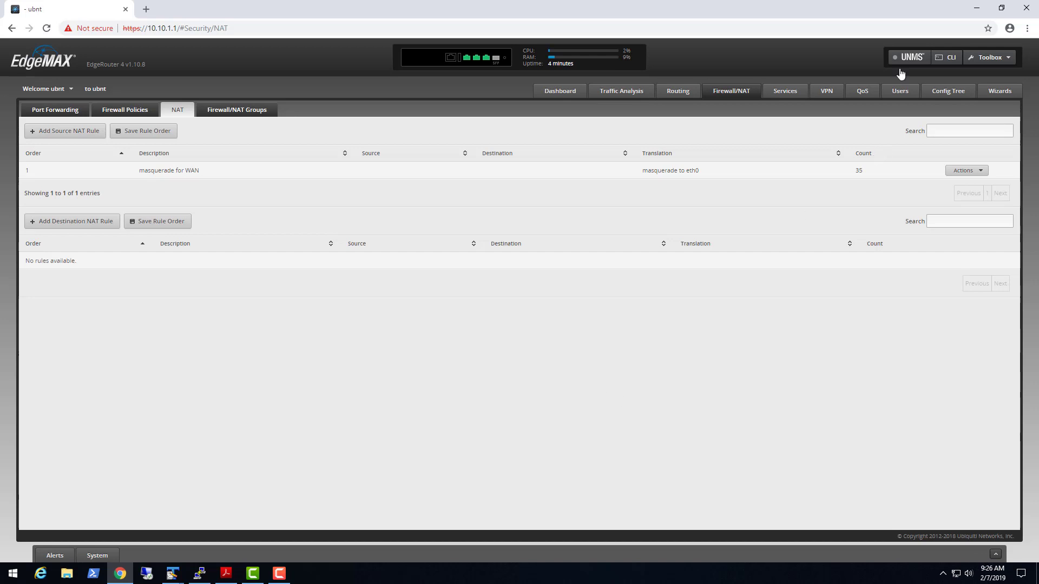
left_click(973, 9)
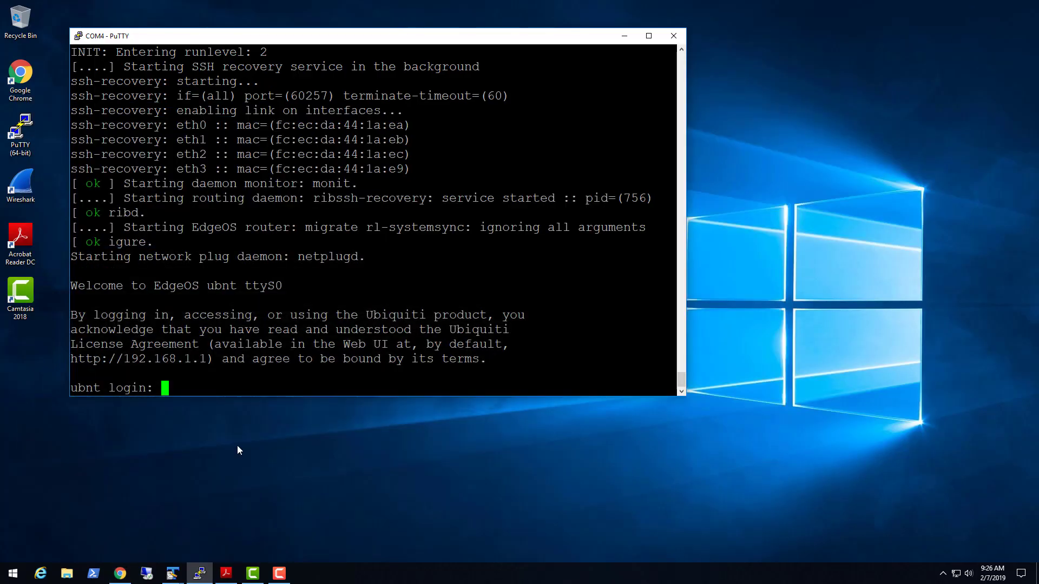
Open and close a spare Chrome window, then return to the EdgeOS NAT page.
right_click(120, 574)
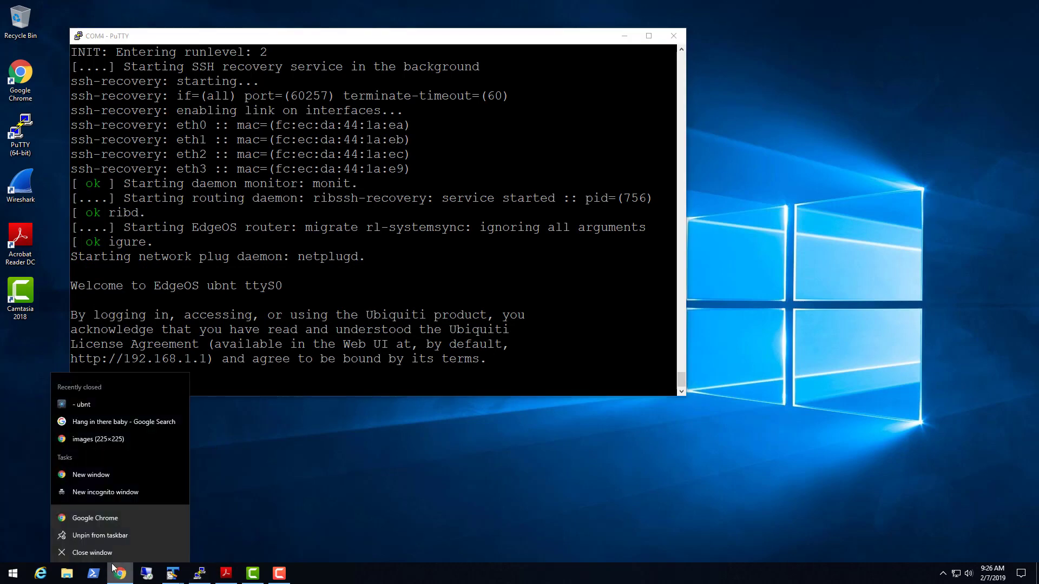
left_click(95, 515)
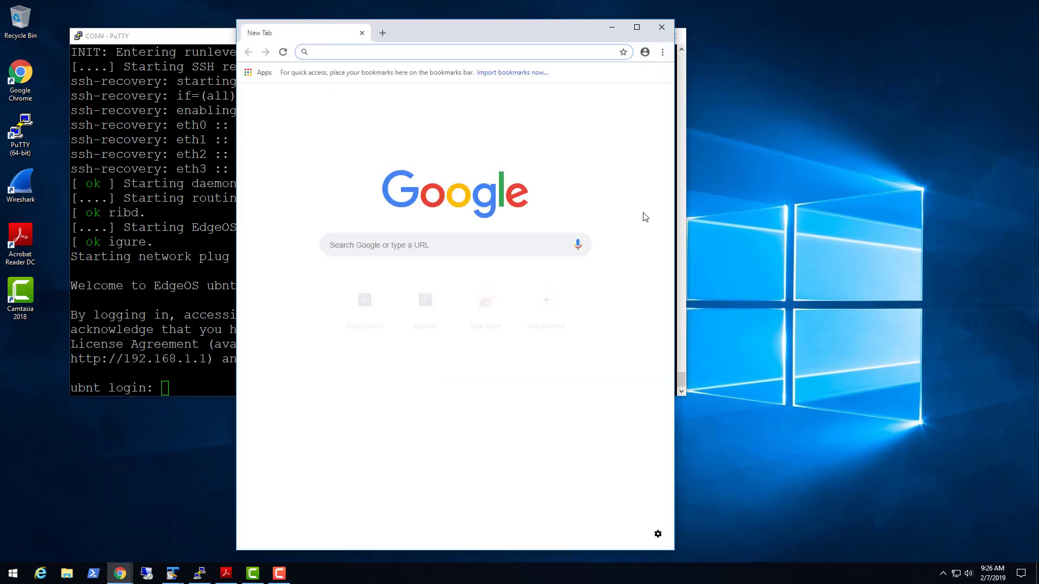
left_click(640, 32)
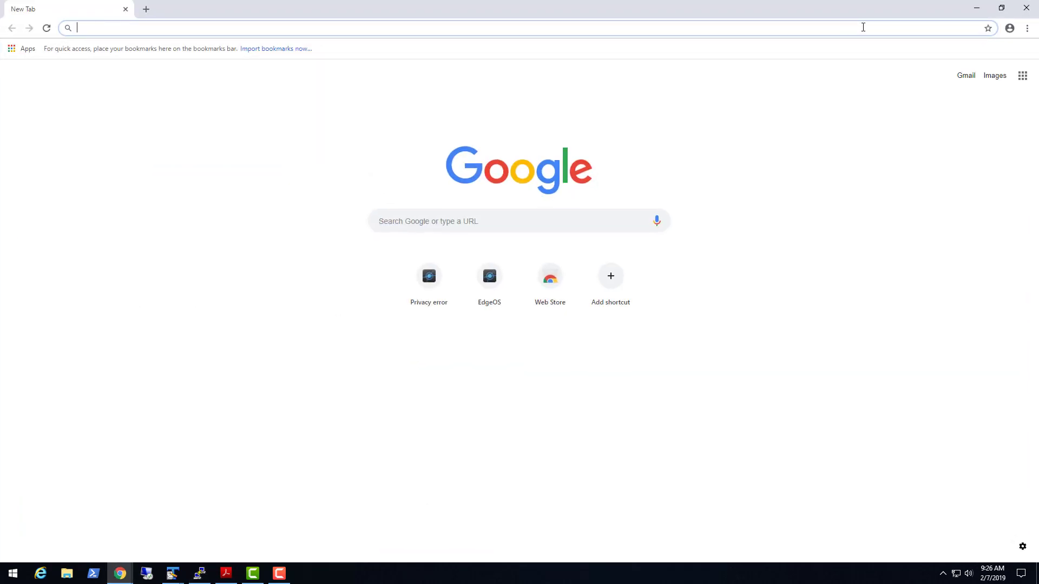
left_click(1028, 9)
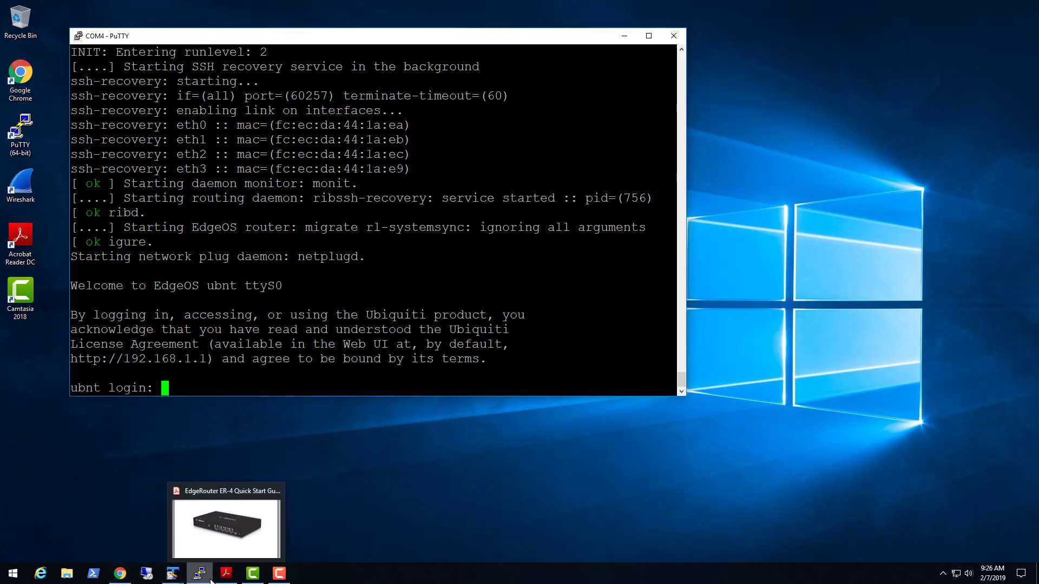
left_click(124, 575)
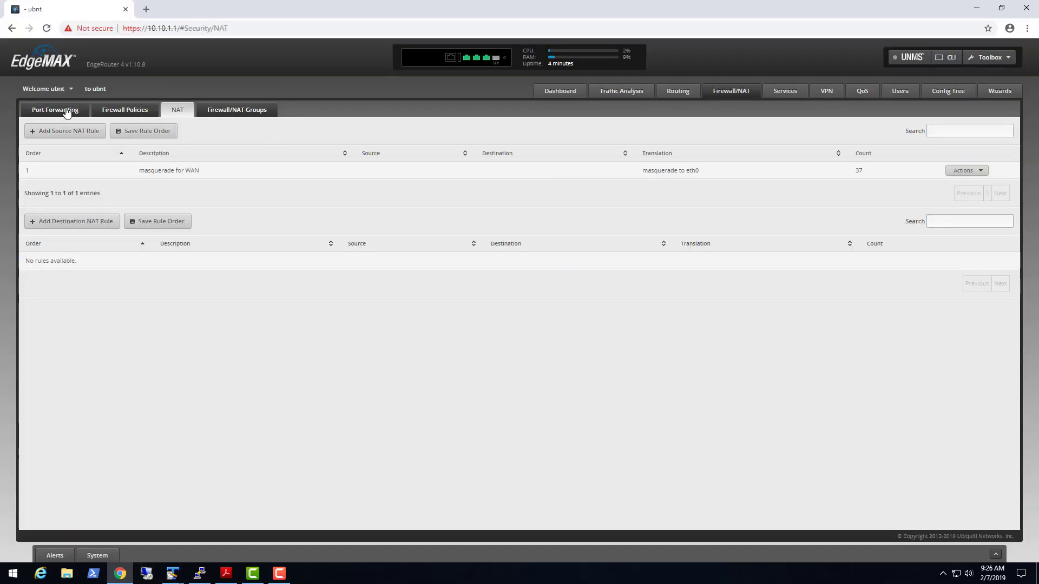
From the Dashboard, scroll through the System panel's backup, restore and reset options, then collapse it.
left_click(566, 92)
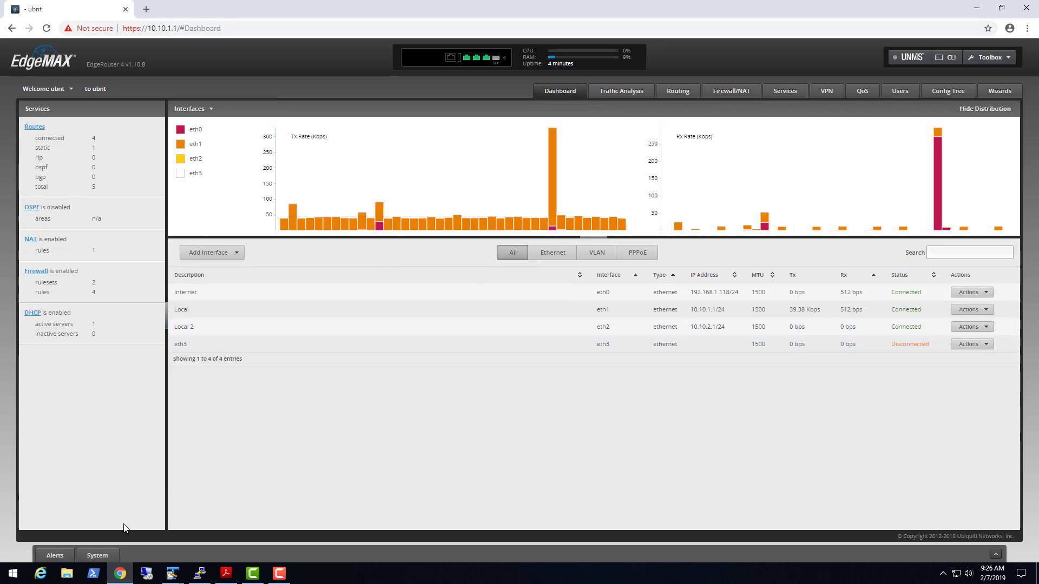
left_click(97, 556)
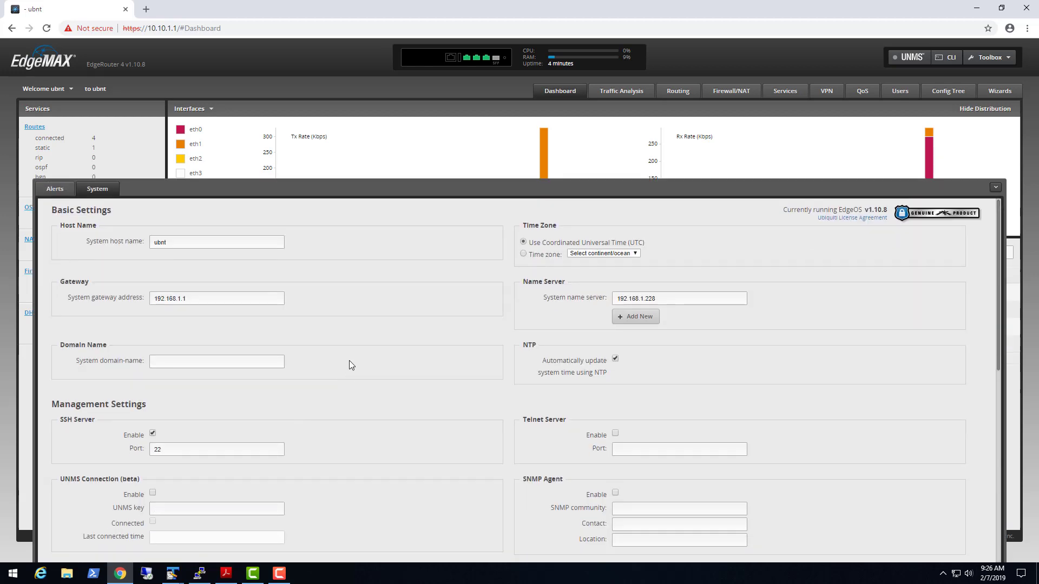
scroll(359, 331, "down", 5)
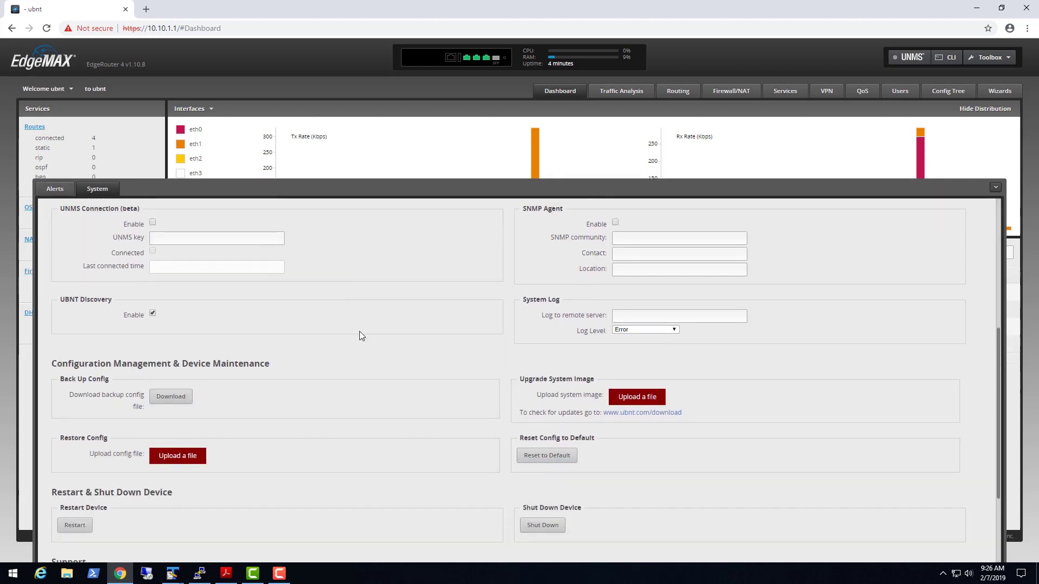
scroll(359, 334, "down", 1)
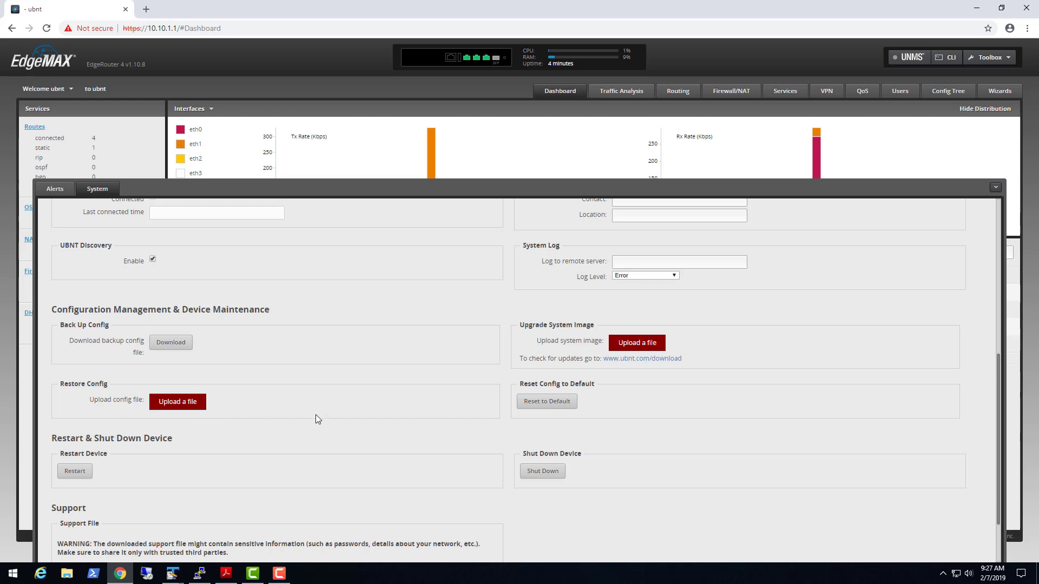
scroll(841, 390, "up", 6)
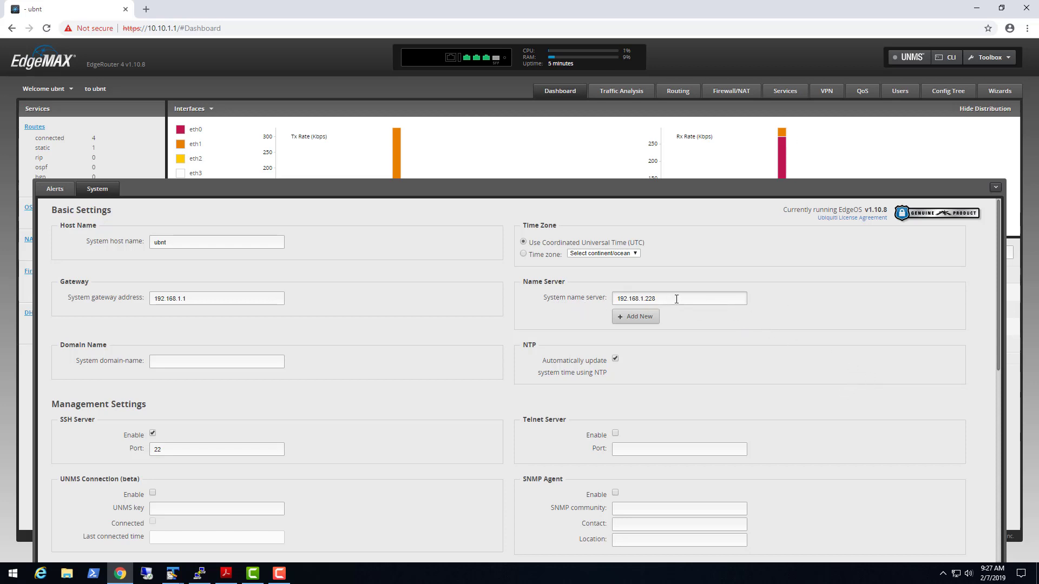
left_click(941, 117)
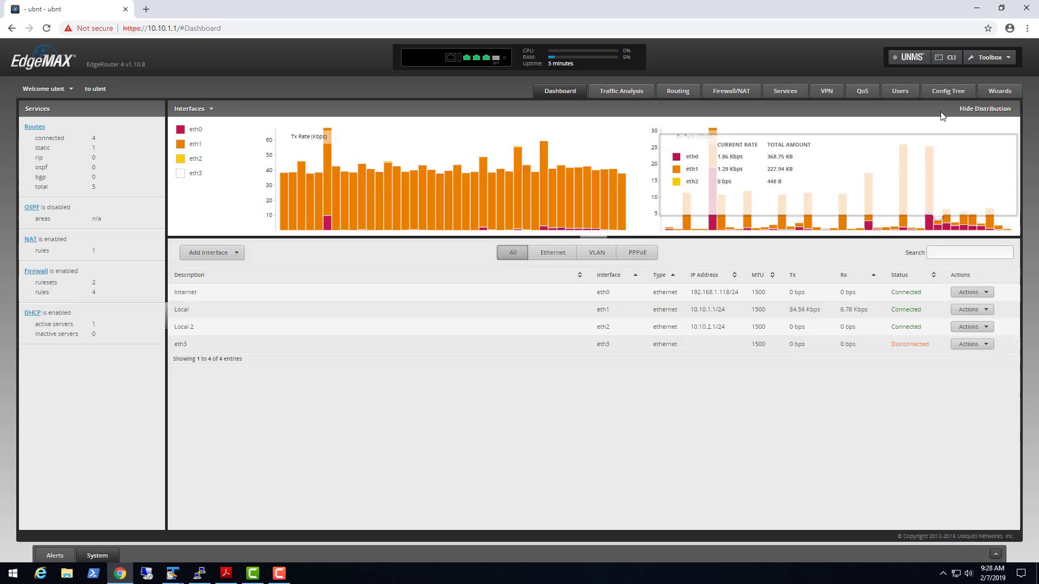
Minimize Chrome and PuTTY, and restore the Edge-after-Reset config.boot window in TextPad.
left_click(977, 9)
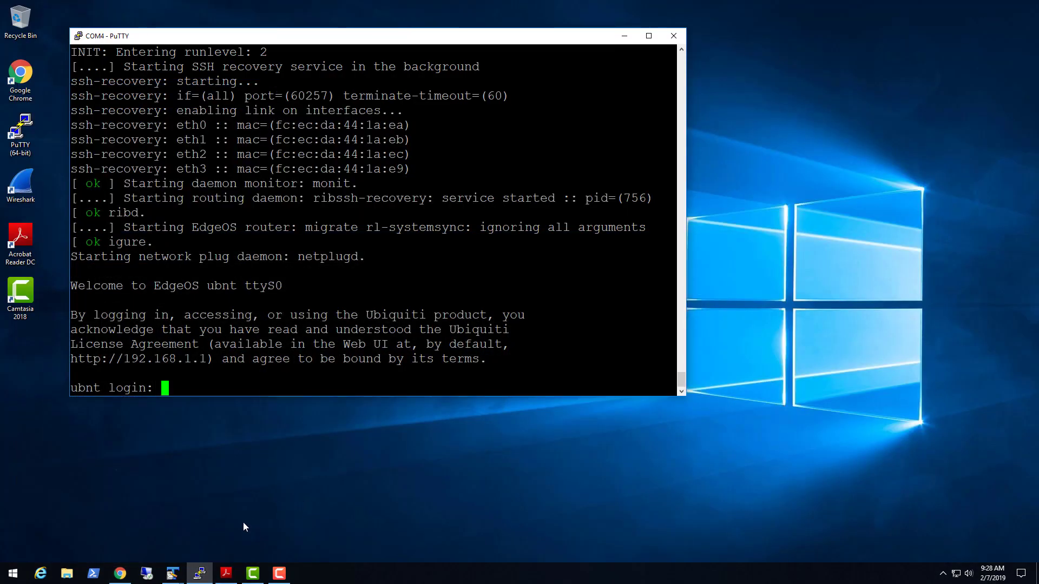
left_click(201, 576)
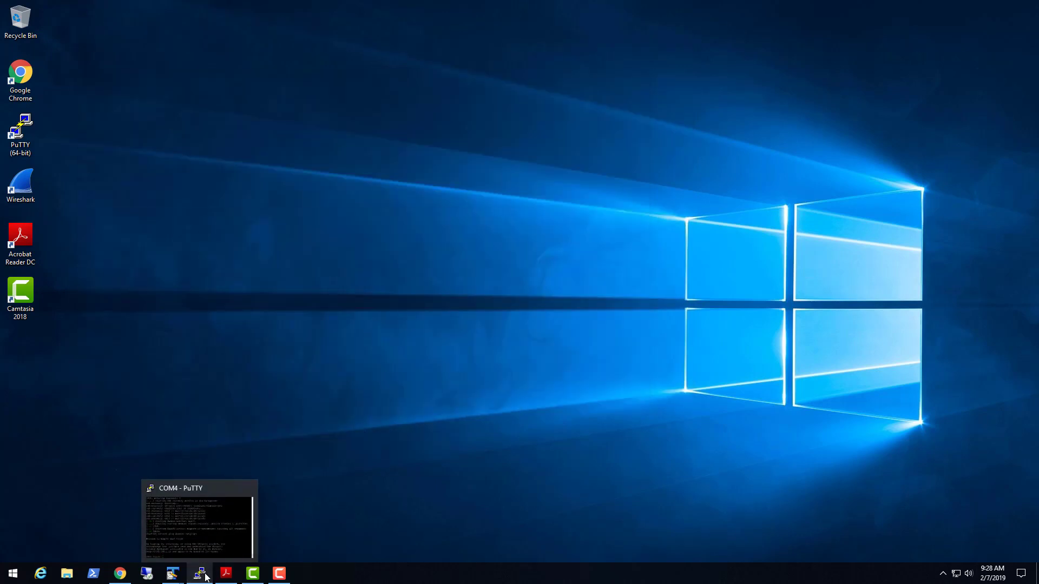
mouse_move(171, 575)
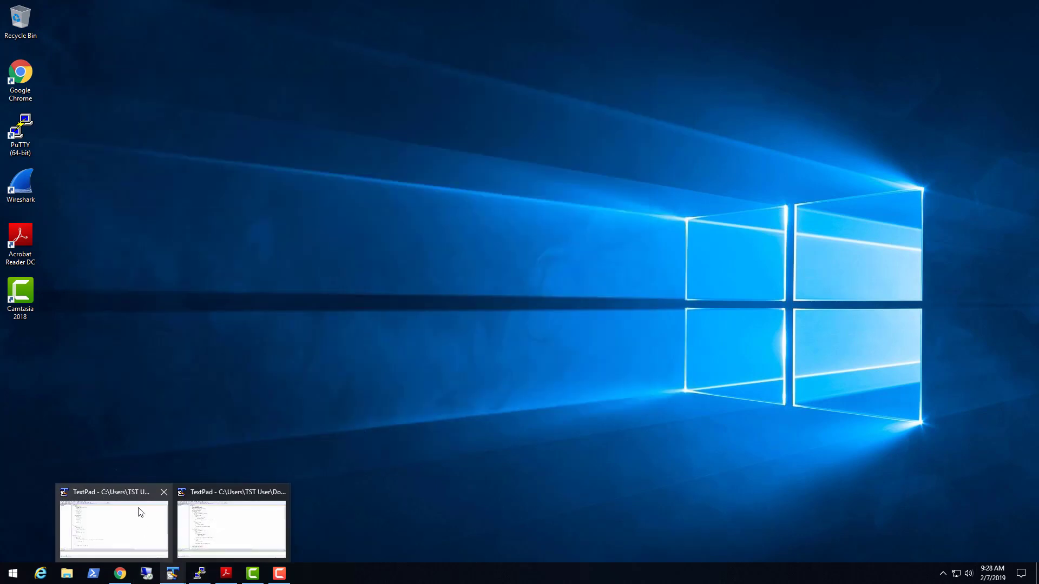
left_click(139, 510)
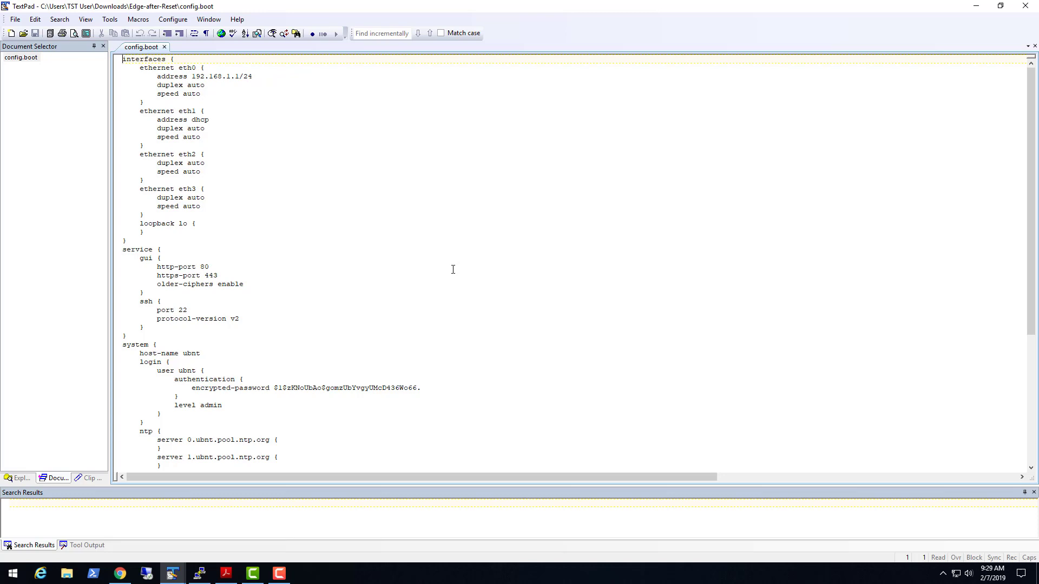
Read the after-reset config.boot from interfaces to the version footer, then minimize TextPad.
scroll(433, 248, "down", 1)
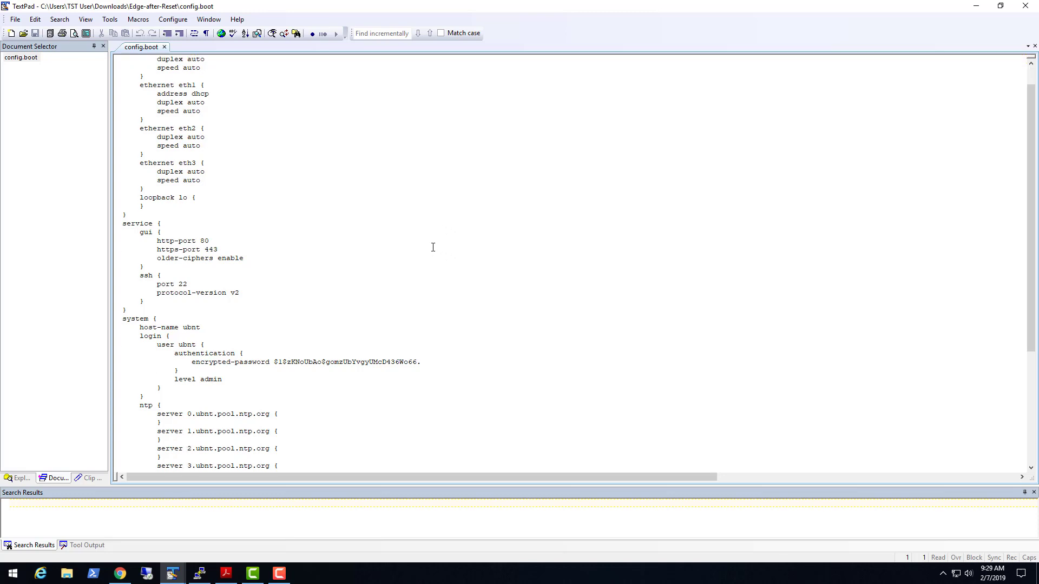
scroll(431, 248, "down", 1)
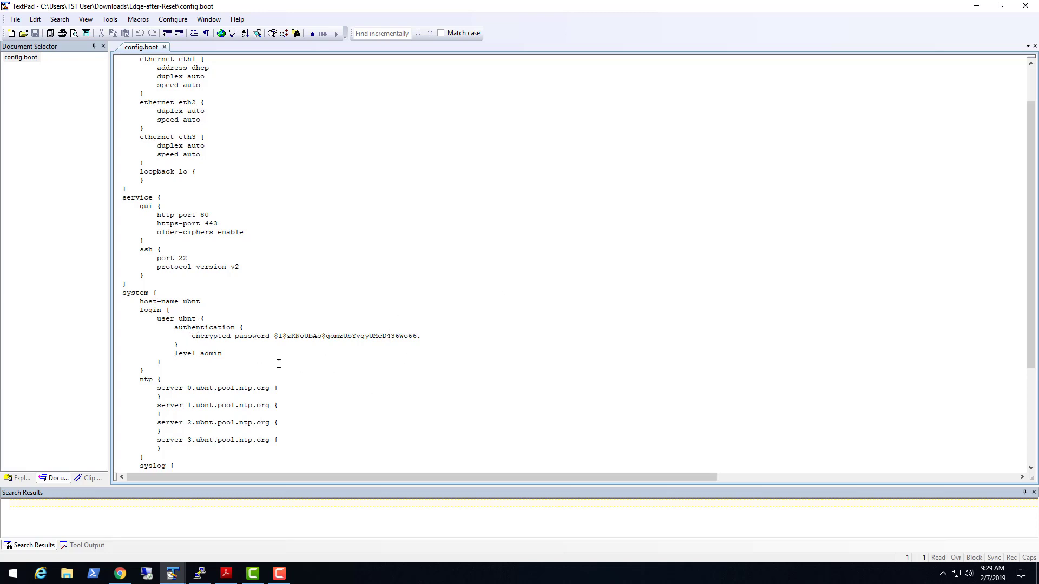
scroll(597, 352, "down", 4)
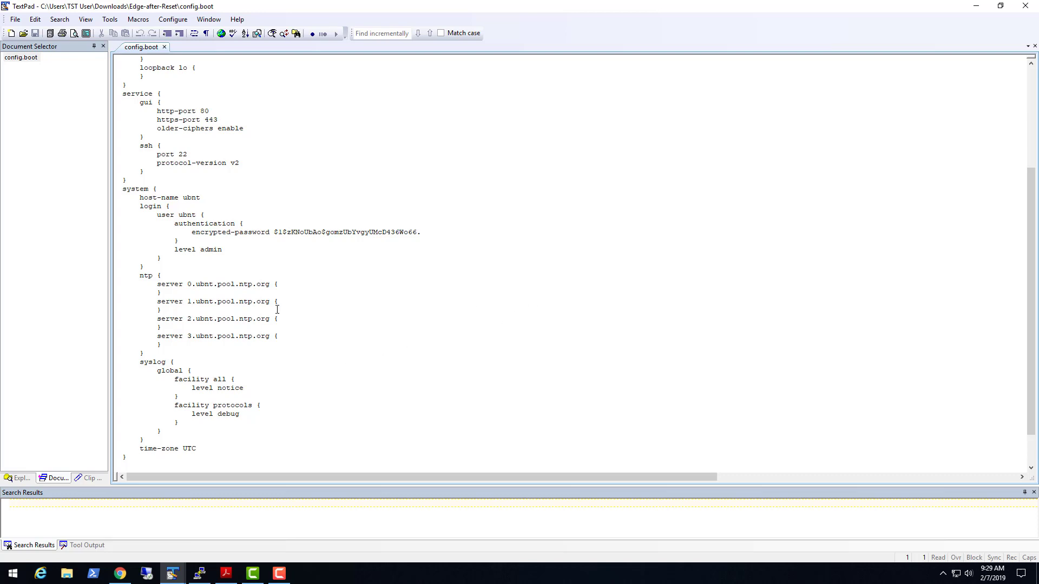
scroll(384, 313, "down", 3)
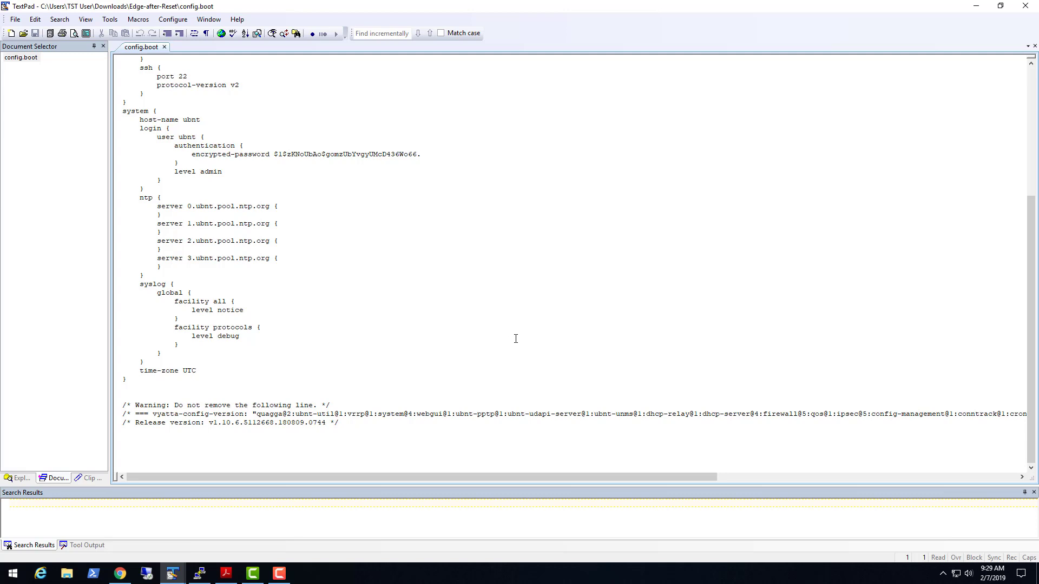
scroll(515, 339, "up", 9)
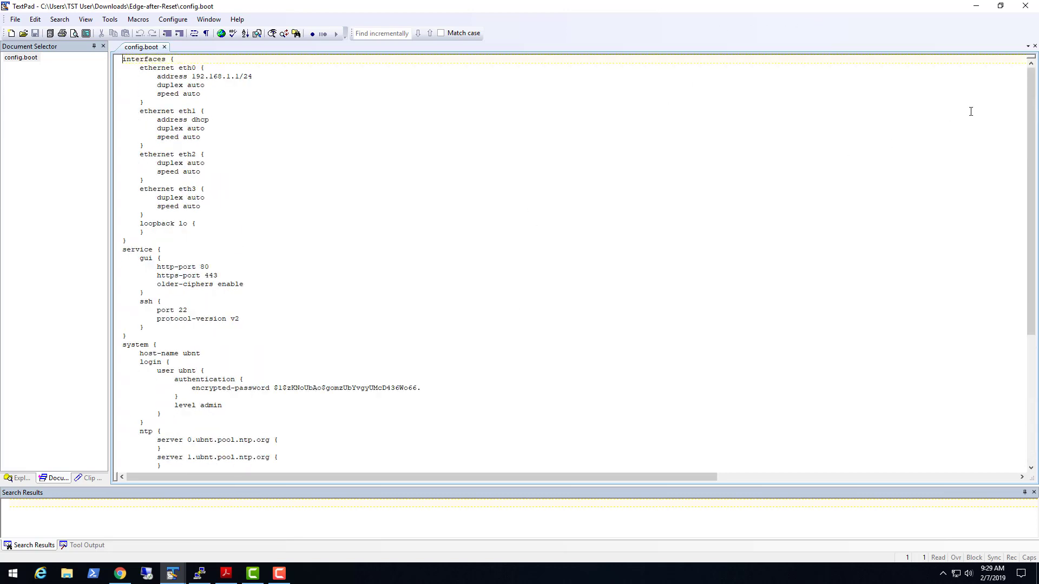
left_click(977, 9)
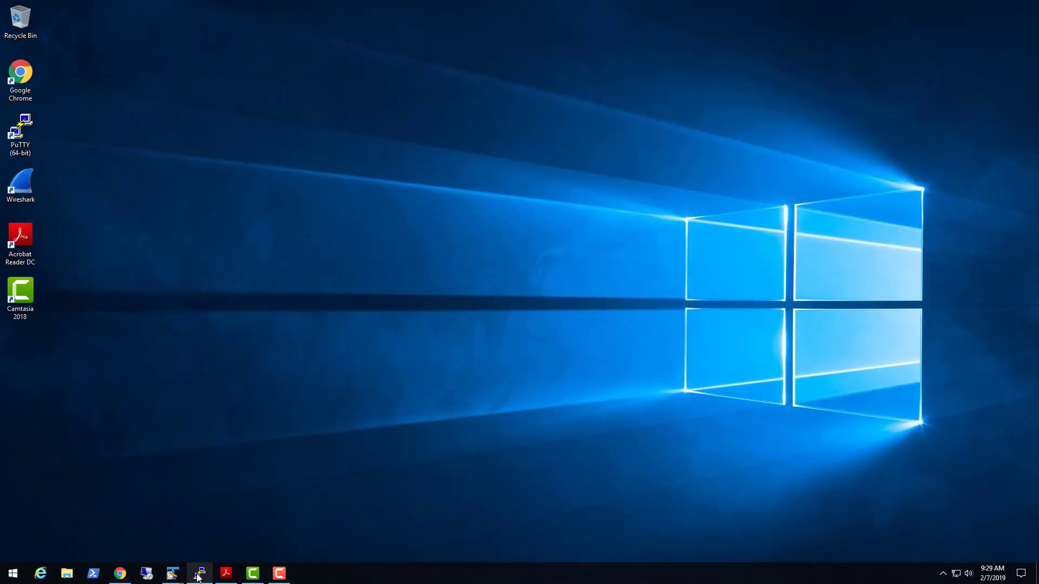
Bring the after-wizard config.boot to the front in TextPad from the taskbar preview.
left_click(198, 574)
left_click(199, 575)
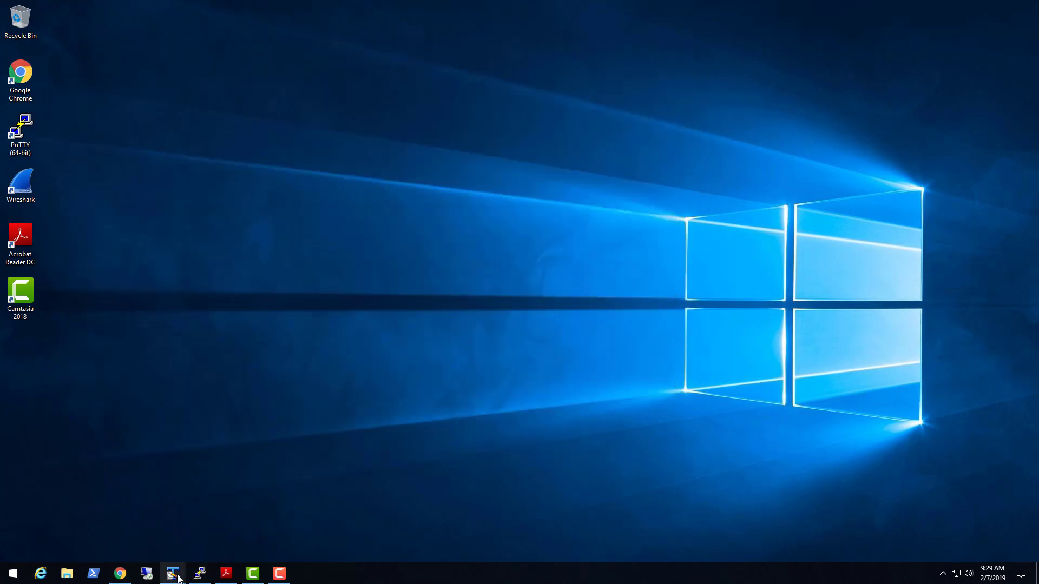
mouse_move(172, 573)
left_click(248, 511)
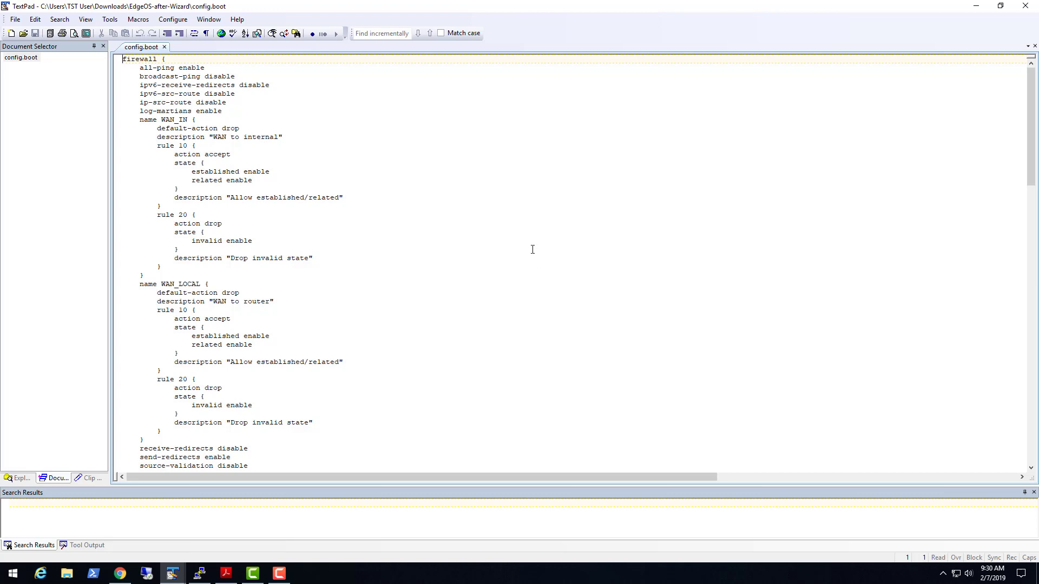
Review the WAN_IN and WAN_LOCAL firewall rules and the eth0–eth3 interface settings.
scroll(520, 230, "down", 8)
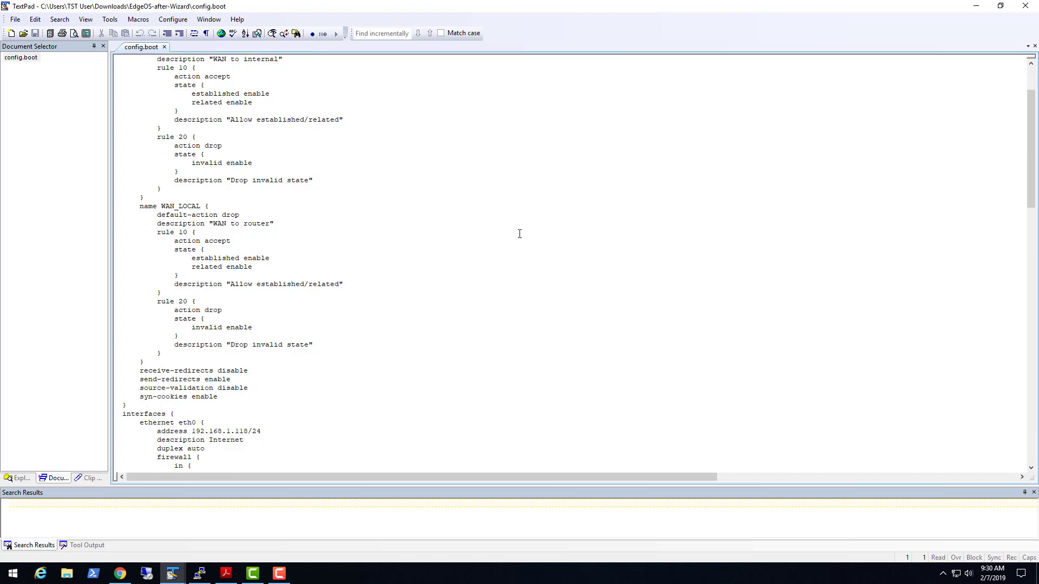
scroll(519, 234, "down", 1)
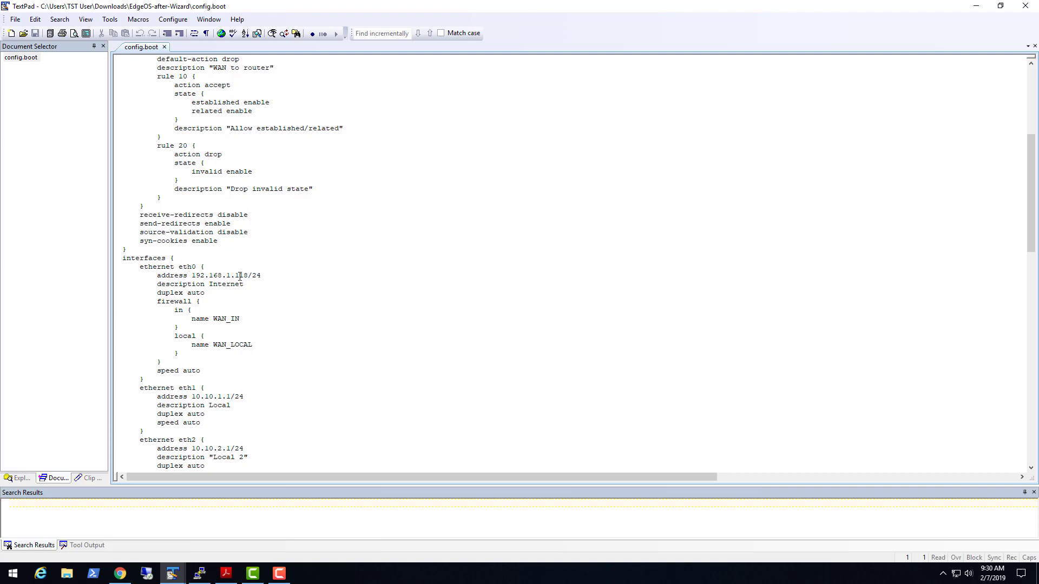
scroll(451, 393, "down", 3)
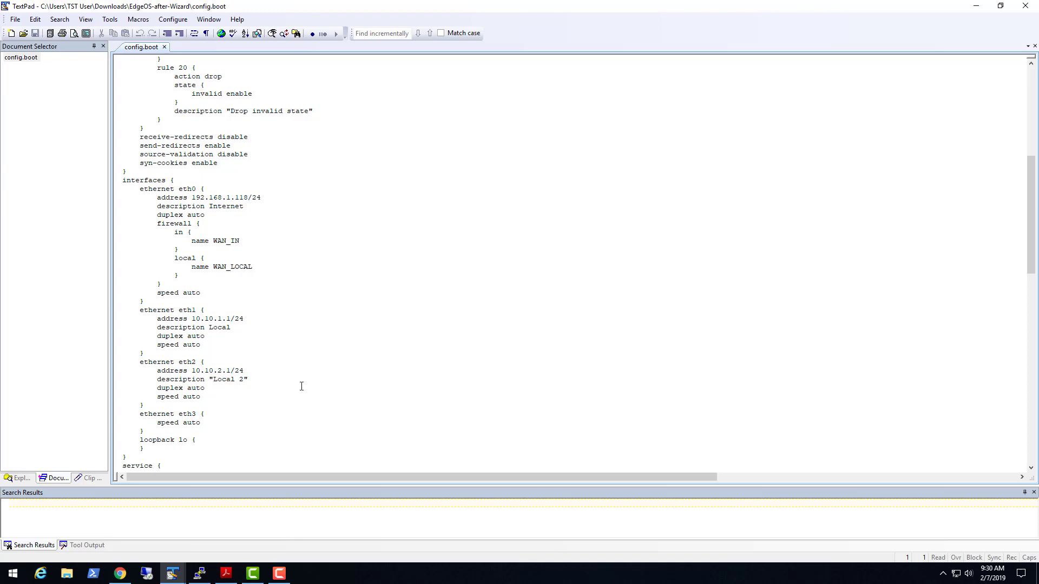
scroll(328, 319, "down", 6)
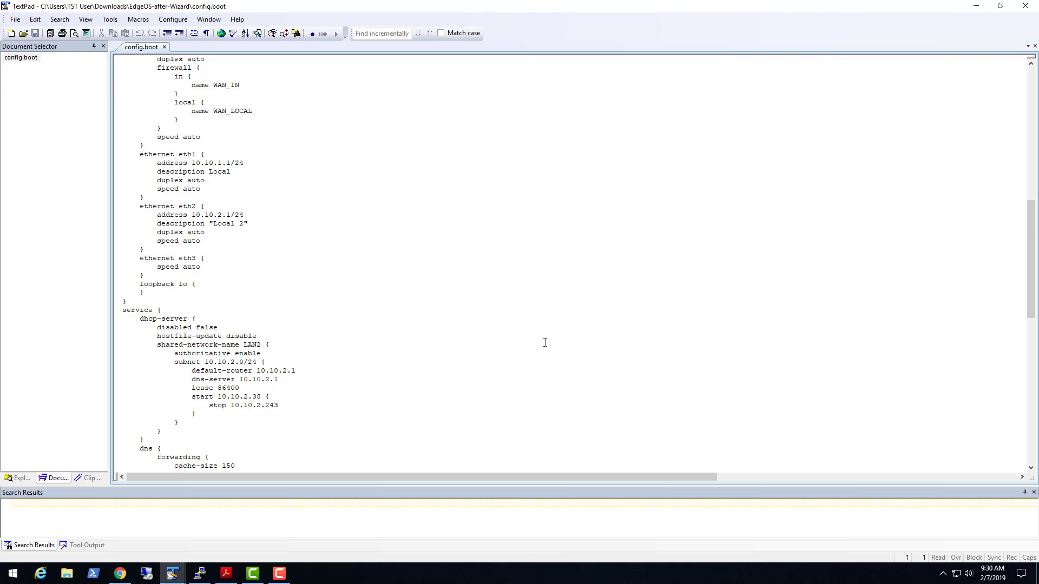
scroll(544, 343, "down", 1)
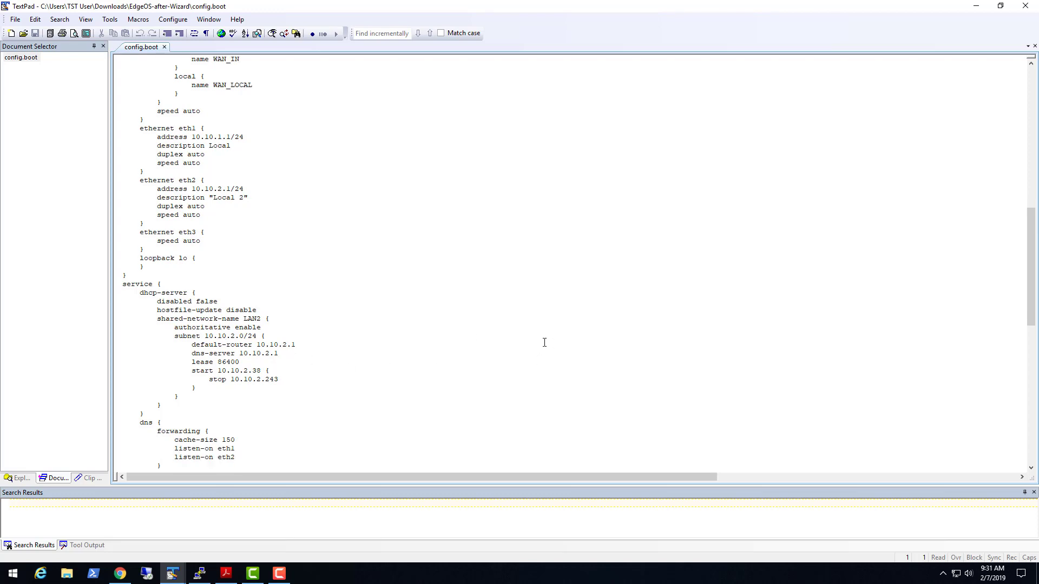
scroll(481, 314, "down", 2)
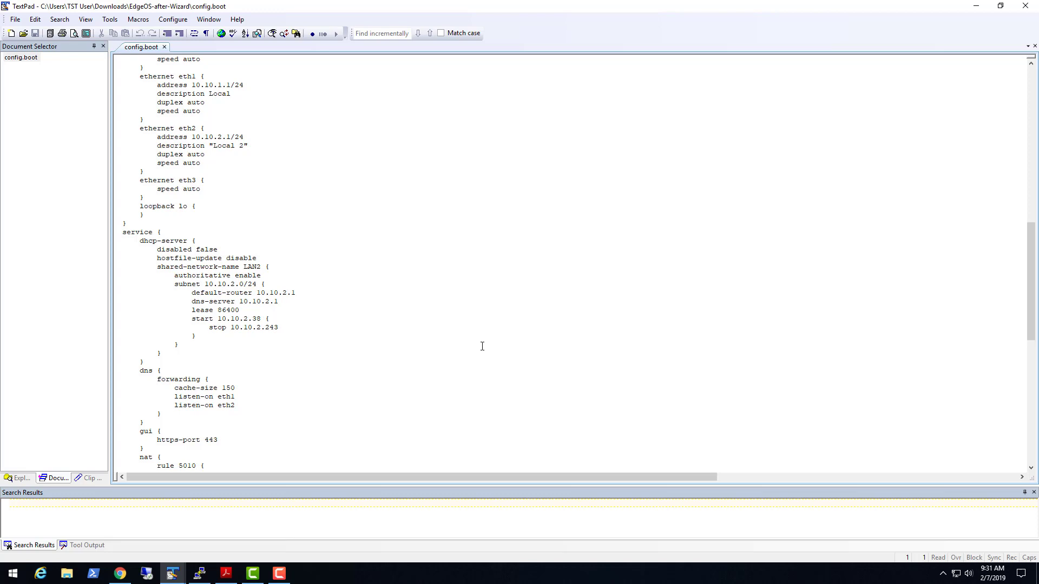
scroll(482, 346, "down", 4)
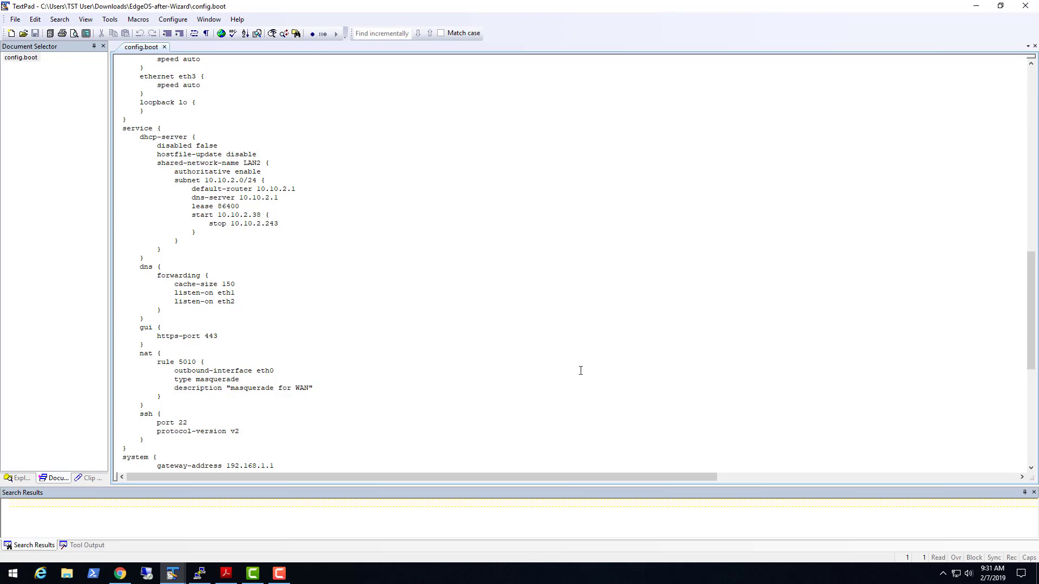
scroll(581, 370, "down", 2)
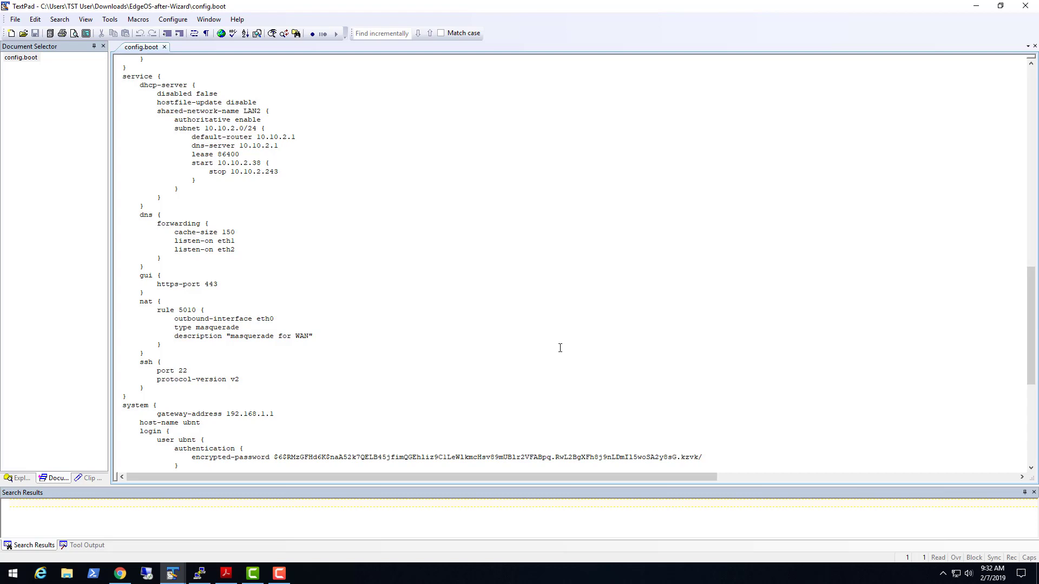
scroll(540, 343, "down", 1)
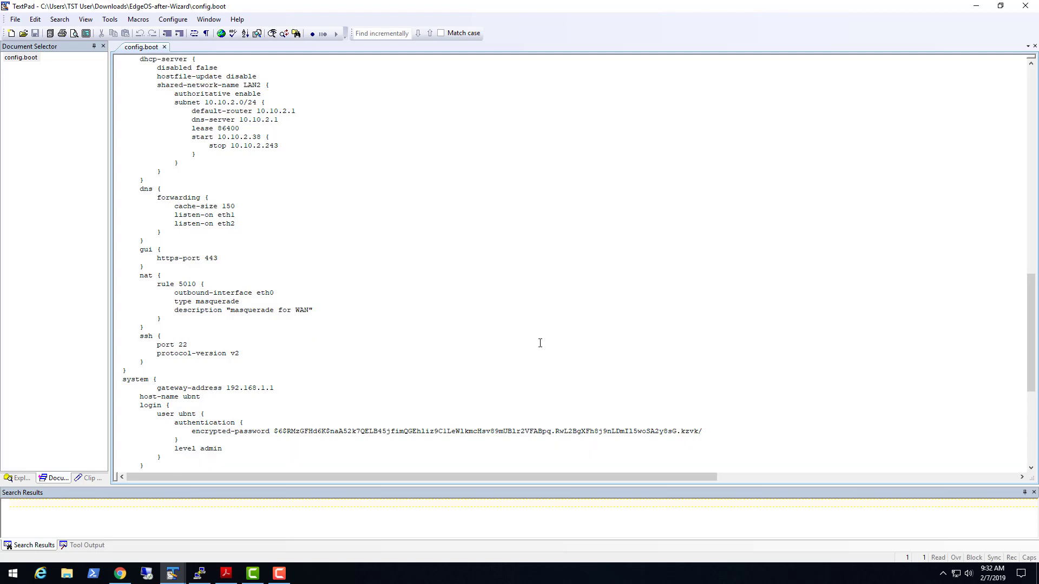
scroll(540, 343, "down", 4)
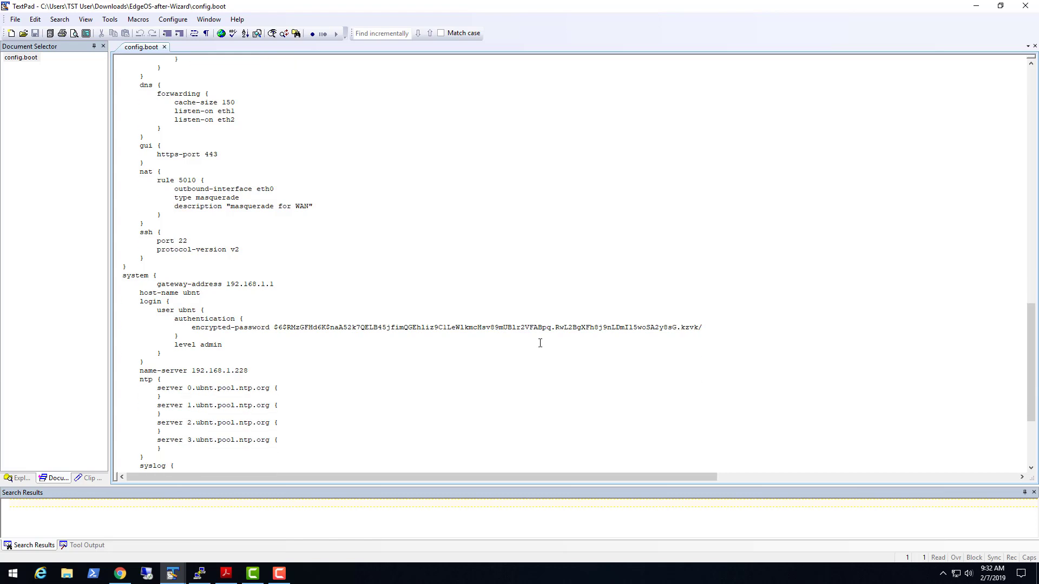
scroll(540, 343, "down", 5)
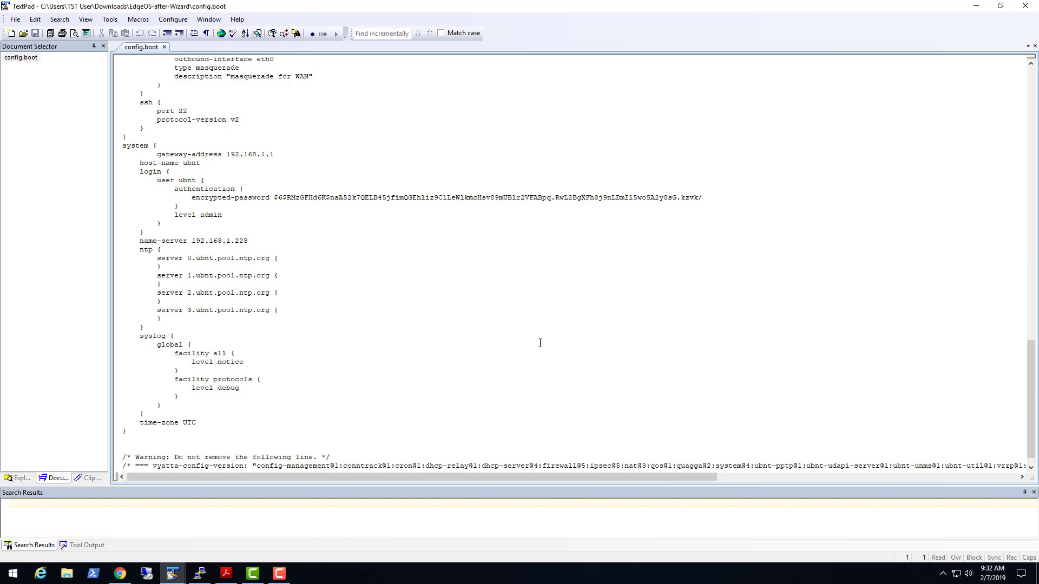
scroll(540, 343, "down", 3)
scroll(540, 343, "up", 20)
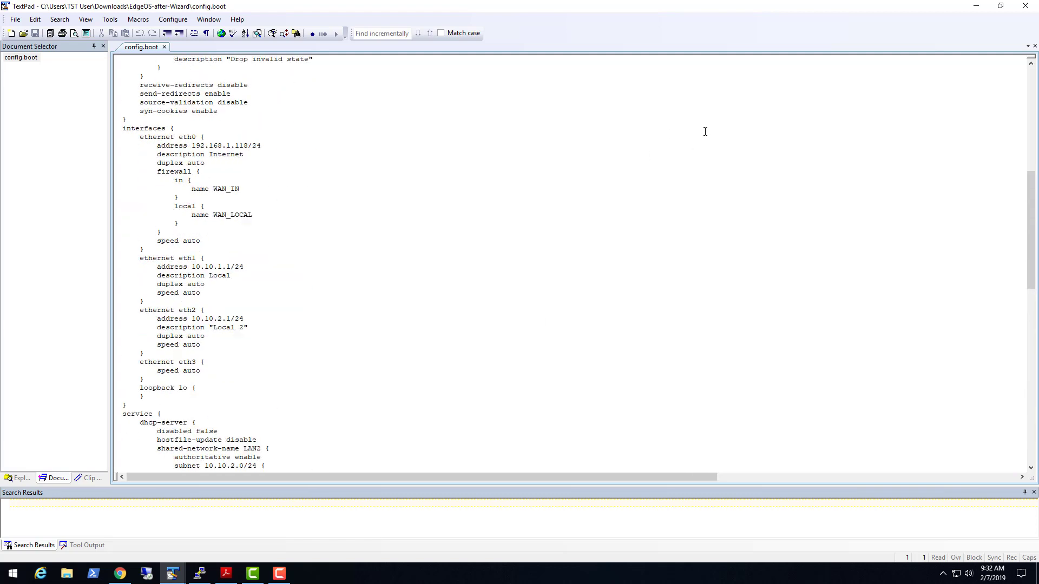
Minimize TextPad and return to the EdgeMAX Dashboard in Chrome.
left_click(976, 6)
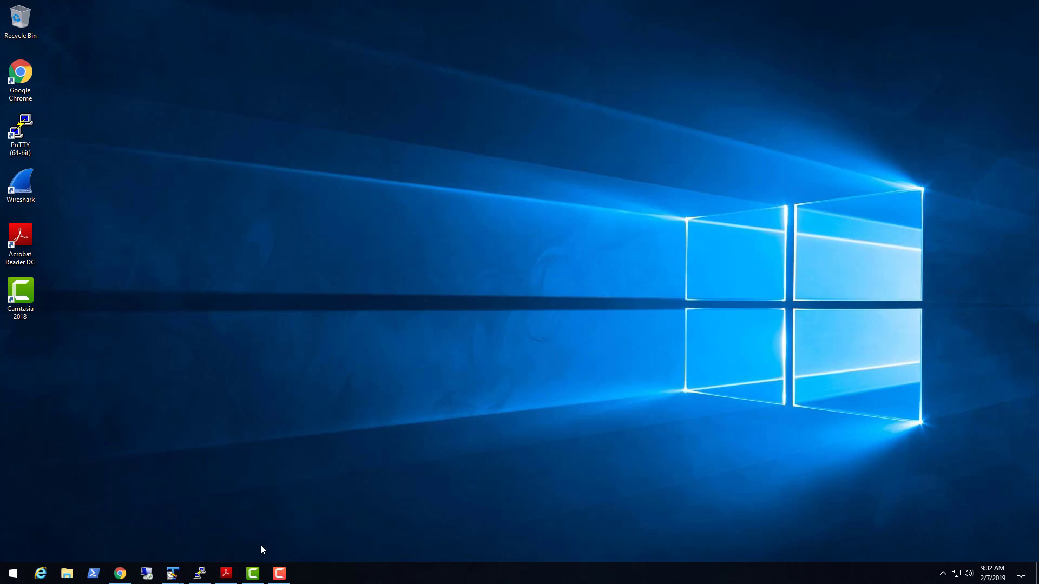
left_click(120, 573)
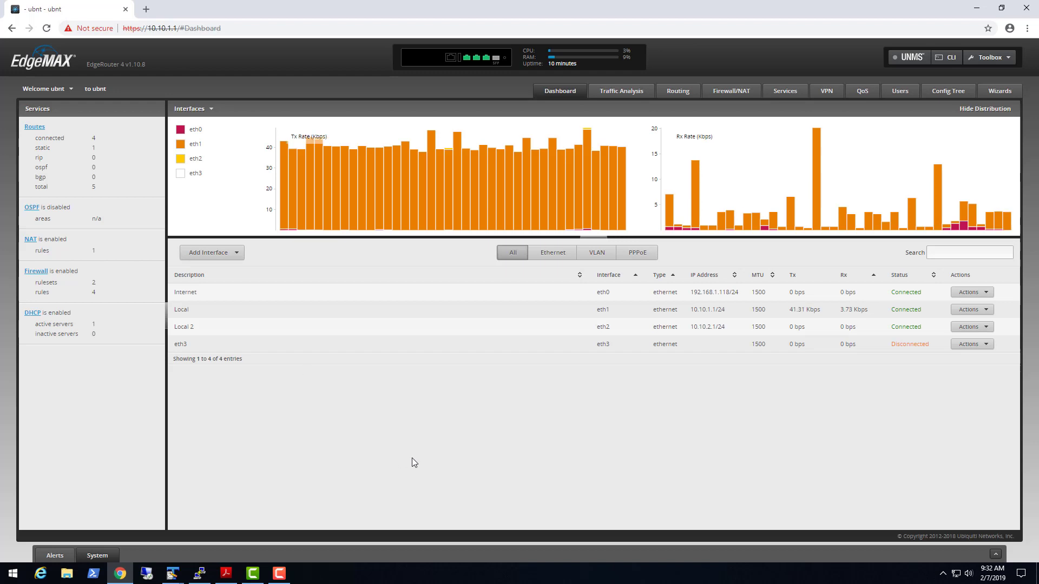